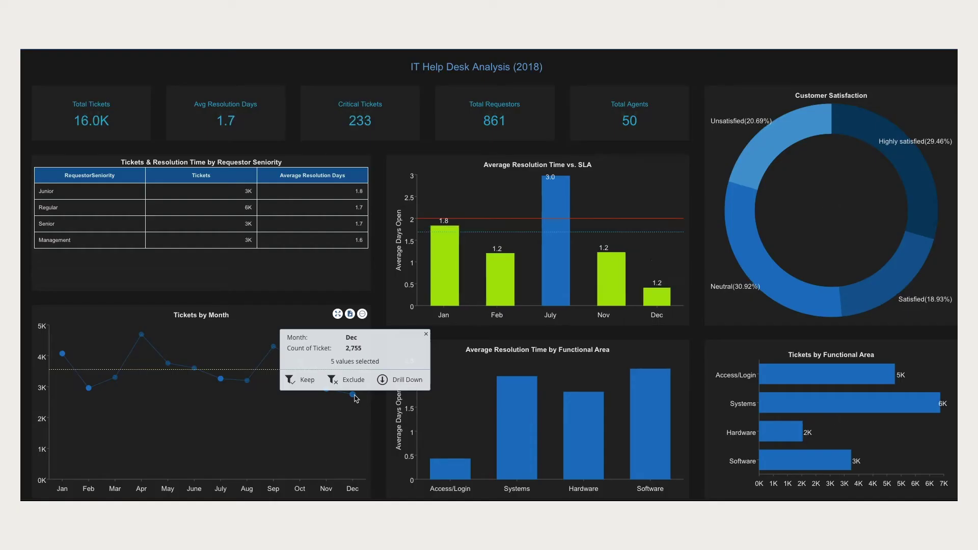
Cross-filter the sample dashboard by a data point, Australia on the map, and the Afternoon shift.
{"action": "left_click", "coordinate": [801, 469]}
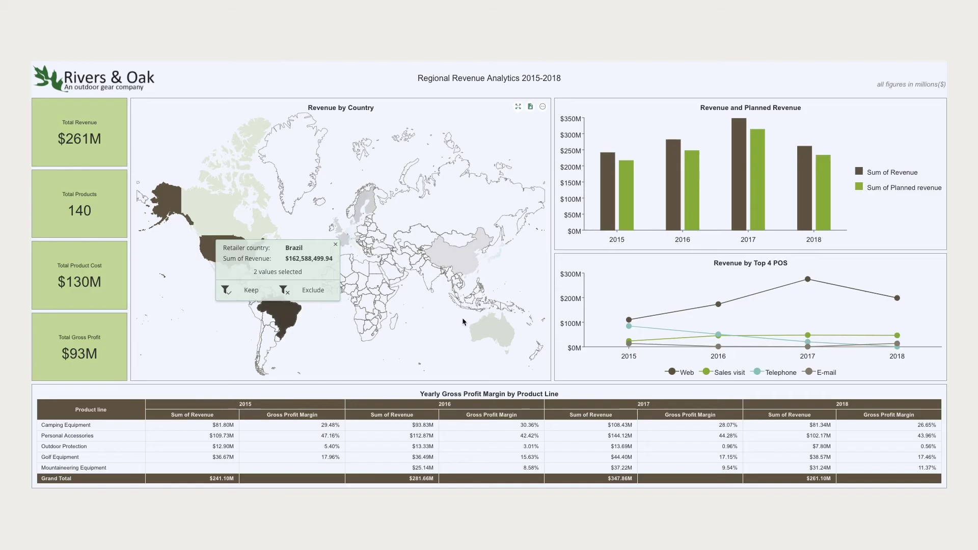
{"action": "left_click", "coordinate": [496, 337]}
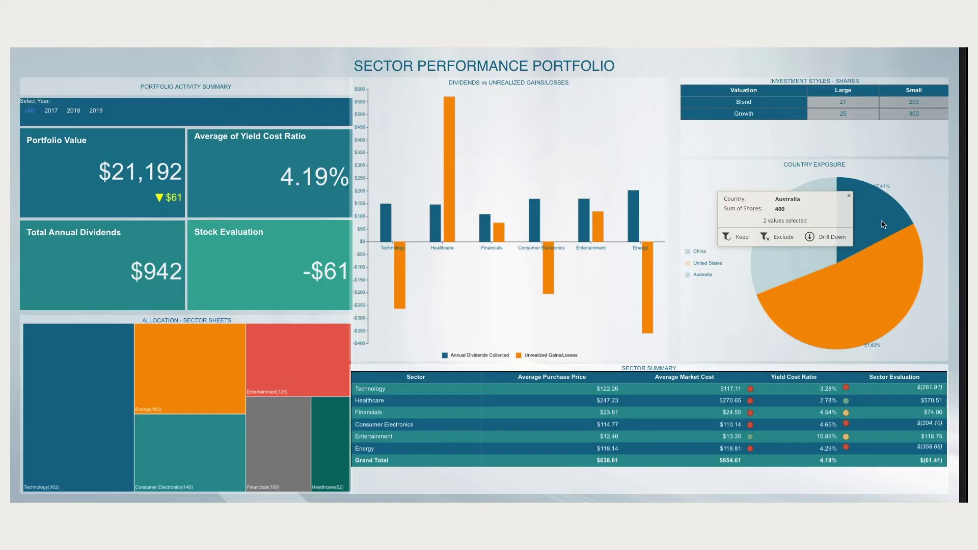
{"action": "mouse_move", "coordinate": [866, 220]}
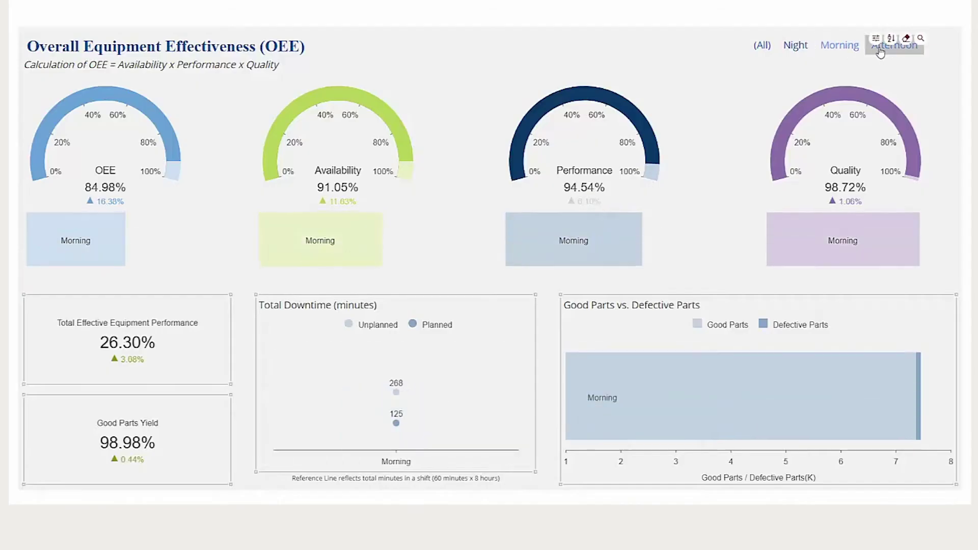
{"action": "left_click", "coordinate": [880, 48]}
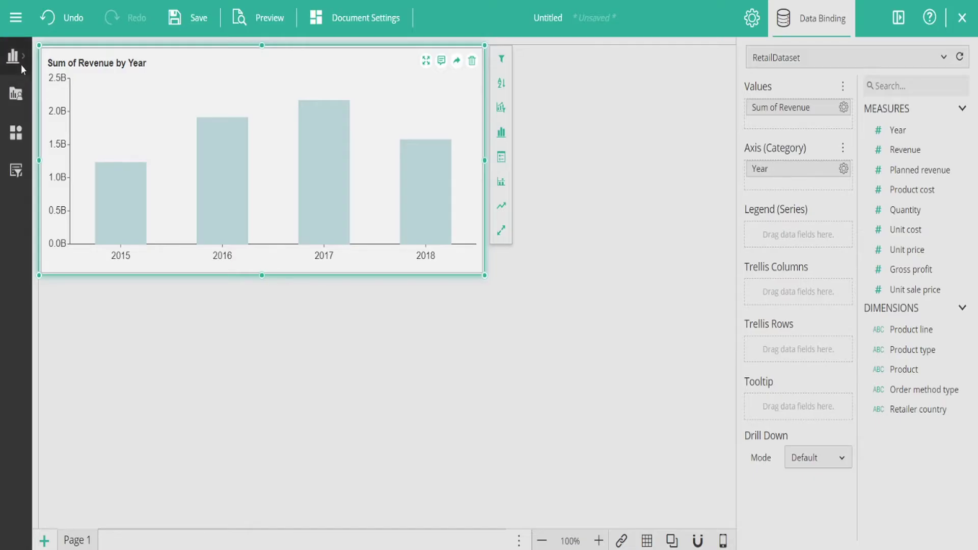
Place a trial pivot table in the designer with Quantity as its values.
{"action": "left_click", "coordinate": [18, 57]}
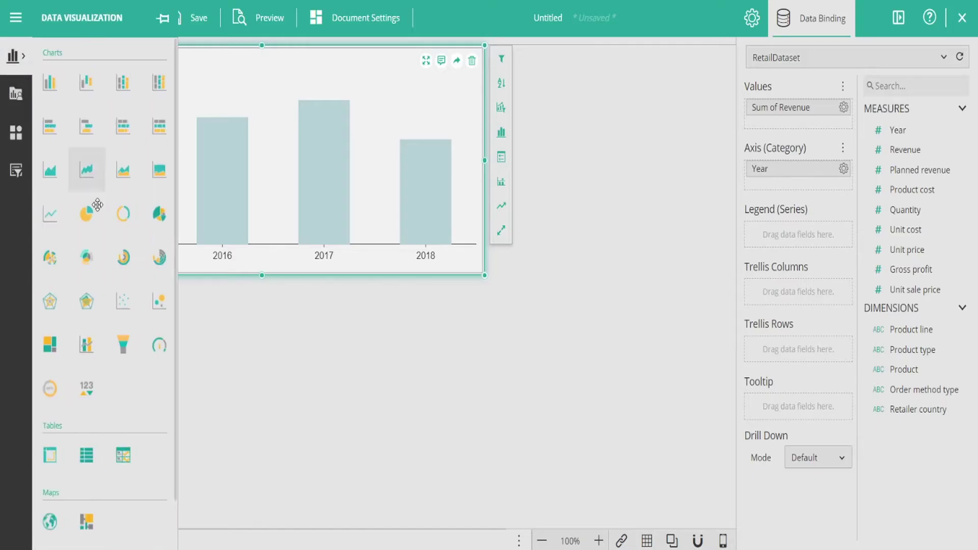
{"action": "left_click_drag", "start_coordinate": [67, 461], "coordinate": [199, 380]}
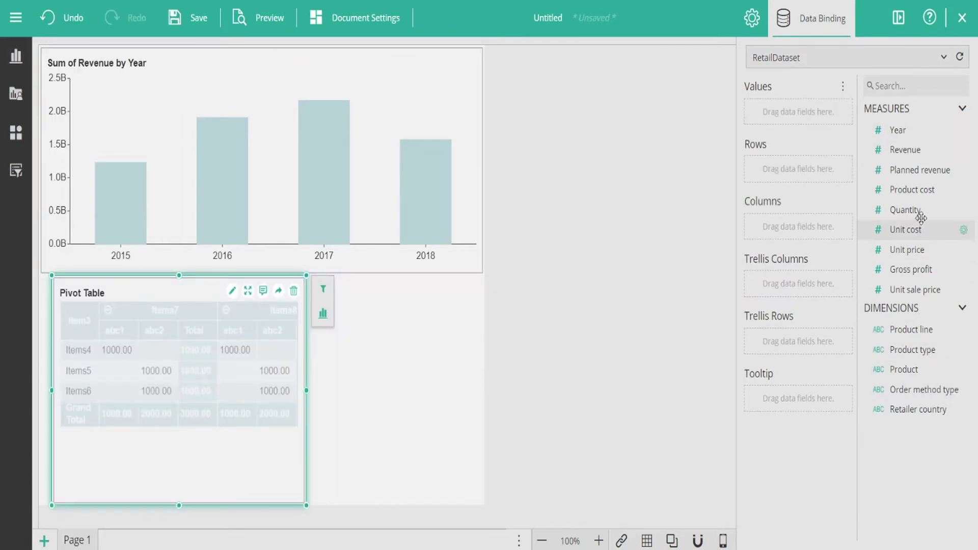
{"action": "left_click_drag", "start_coordinate": [919, 211], "coordinate": [789, 118]}
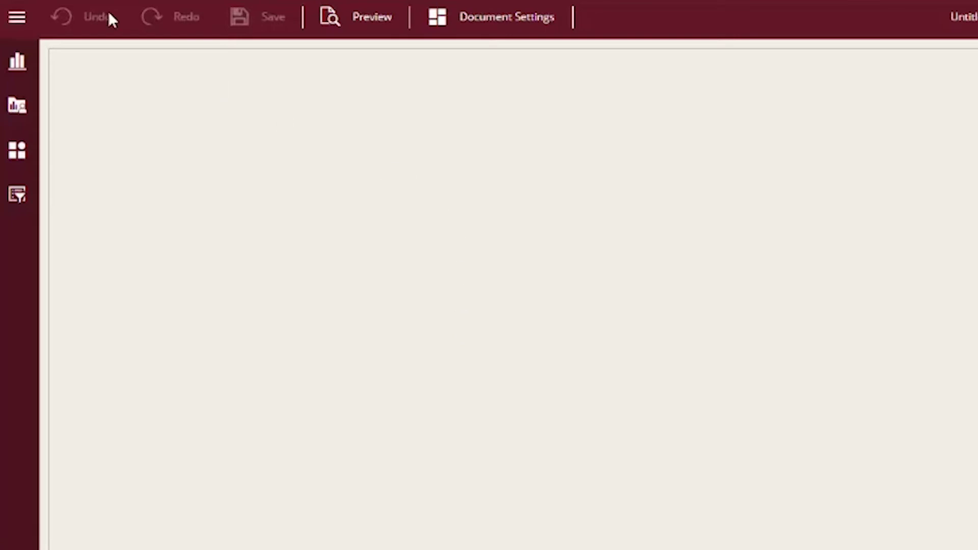
Expand the side navigation and show the Data Visualization chart palette.
{"action": "left_click", "coordinate": [17, 19]}
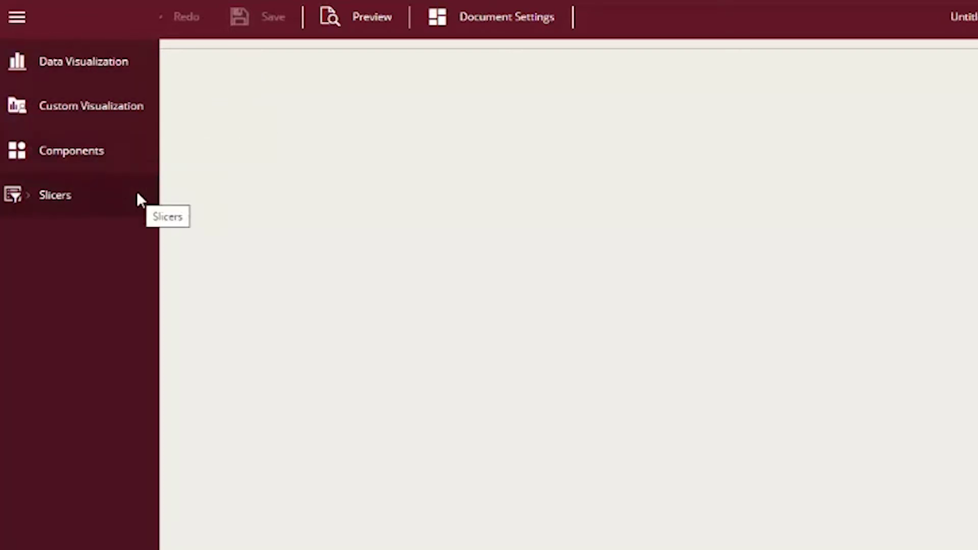
{"action": "left_click", "coordinate": [138, 62]}
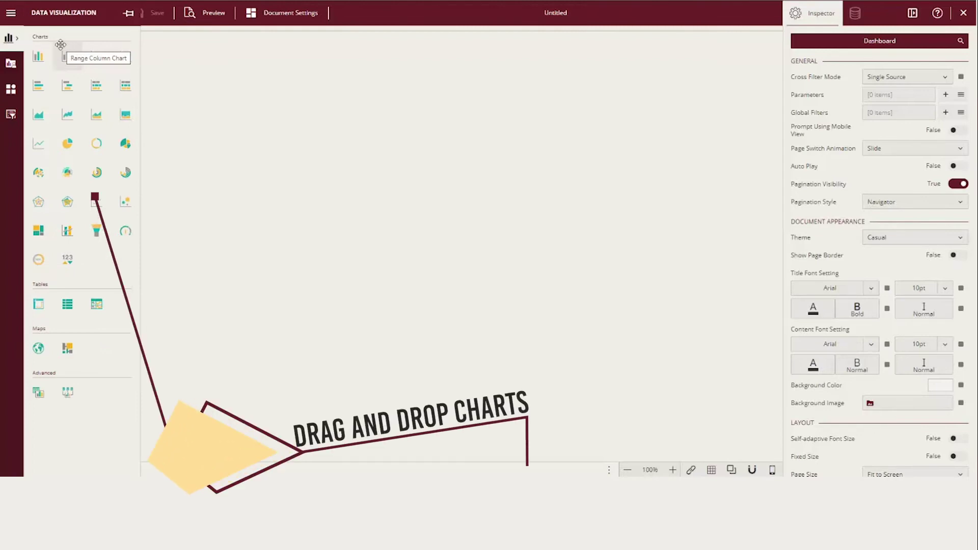
Place and enlarge a column chart bound to FinanceDataset2.
{"action": "left_click_drag", "start_coordinate": [40, 55], "coordinate": [123, 81]}
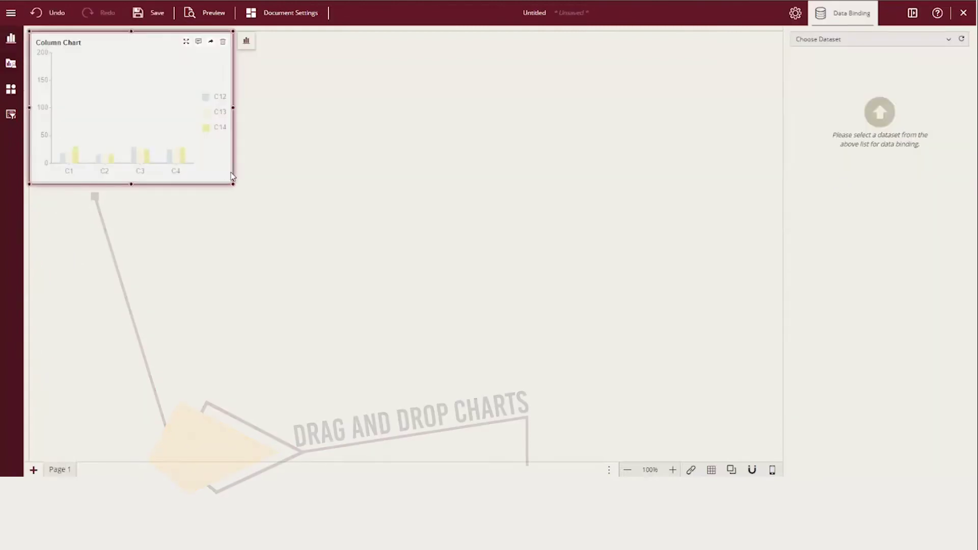
{"action": "left_click_drag", "start_coordinate": [233, 185], "coordinate": [315, 235]}
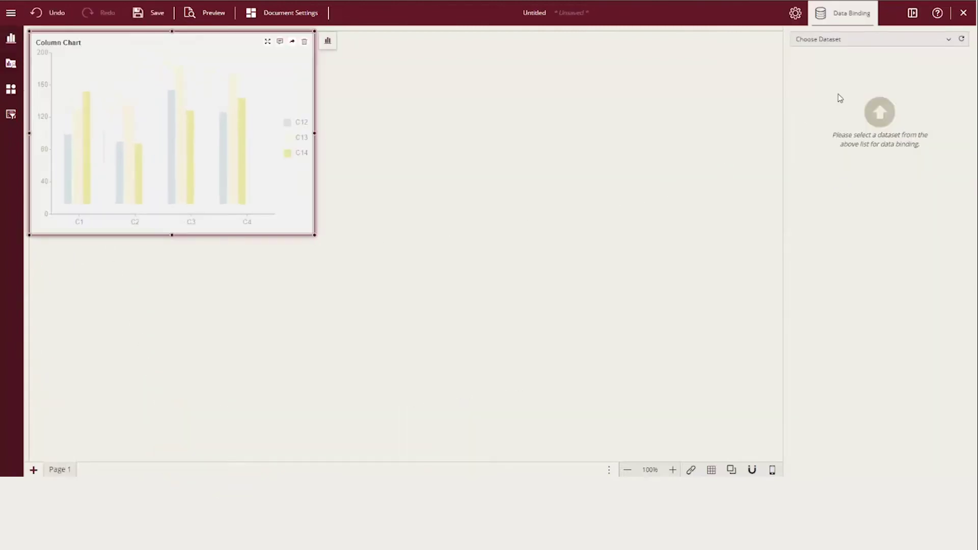
{"action": "left_click", "coordinate": [880, 41]}
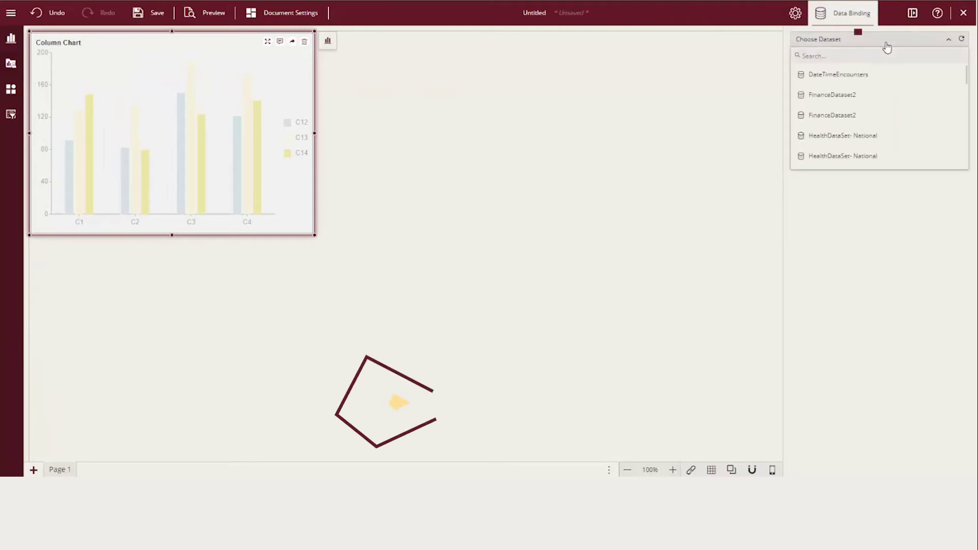
{"action": "left_click", "coordinate": [872, 95]}
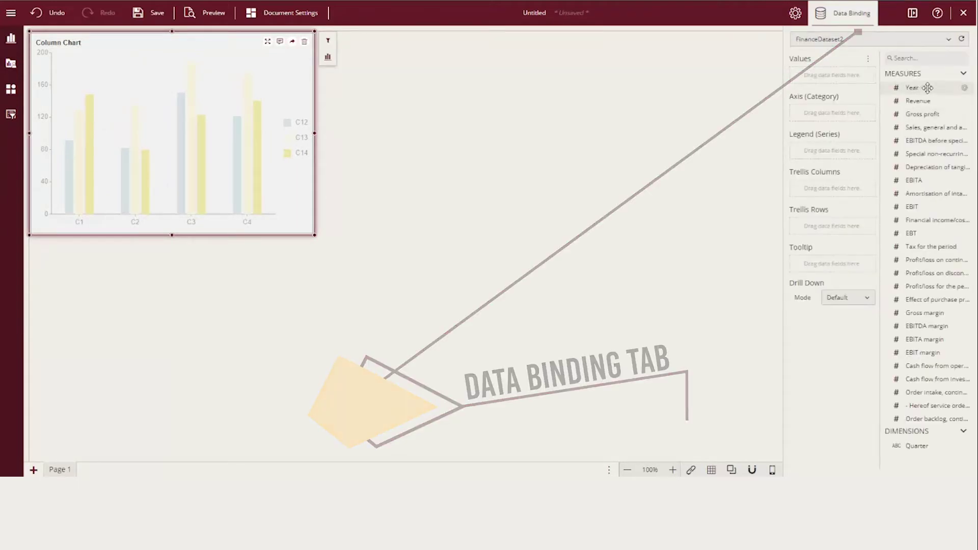
Plot Sum of Revenue and Sum of Gross profit by Year, and widen the chart.
{"action": "left_click_drag", "start_coordinate": [914, 87], "coordinate": [834, 112]}
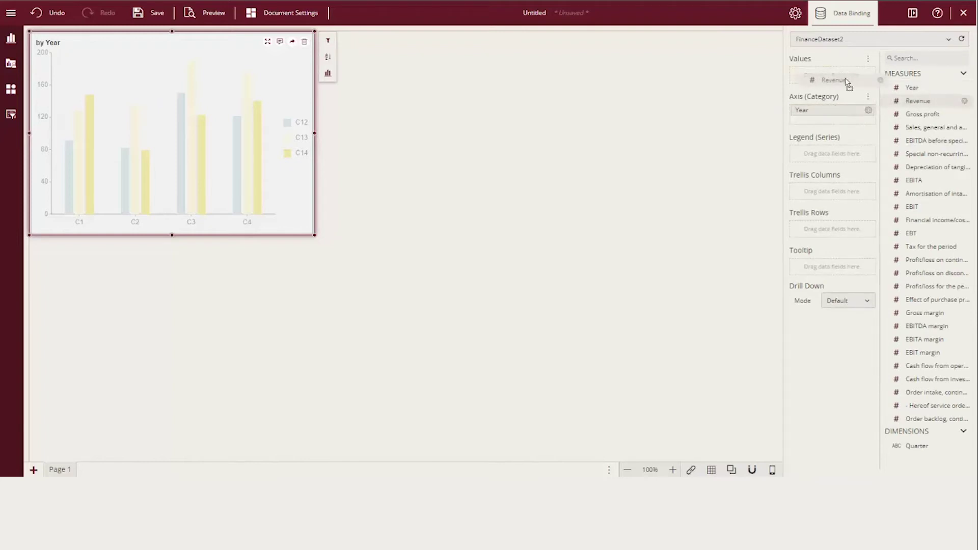
{"action": "left_click_drag", "start_coordinate": [911, 101], "coordinate": [836, 74]}
{"action": "left_click_drag", "start_coordinate": [920, 114], "coordinate": [833, 89]}
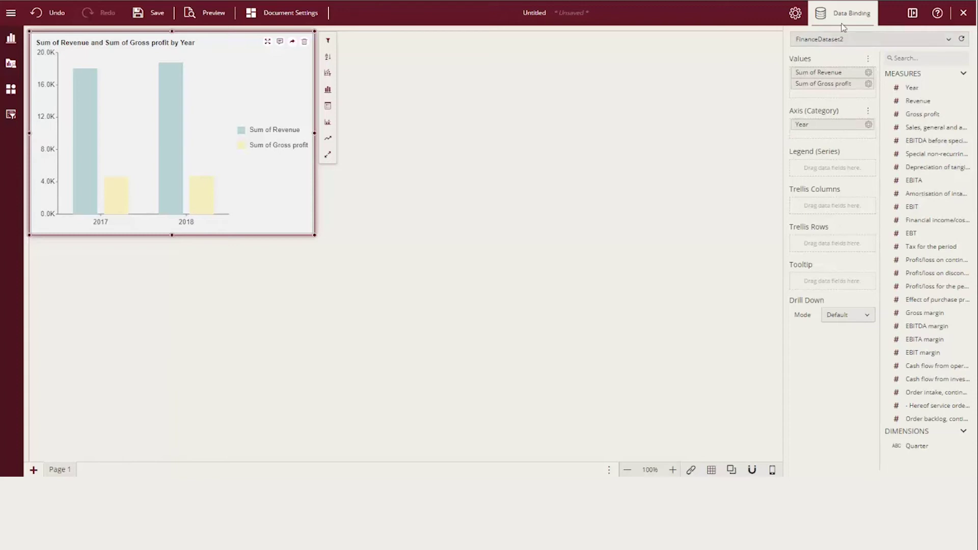
{"action": "left_click_drag", "start_coordinate": [315, 134], "coordinate": [377, 135]}
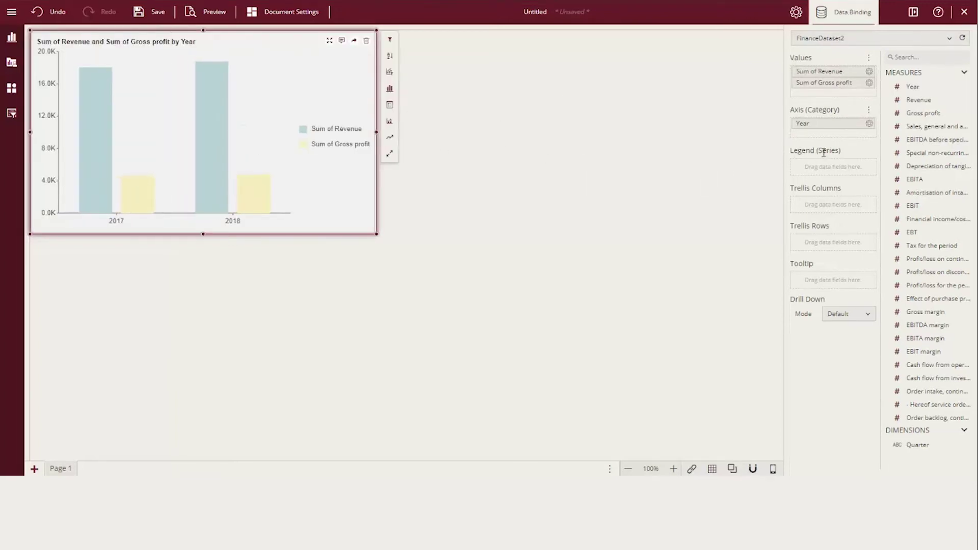
{"action": "left_click", "coordinate": [797, 13]}
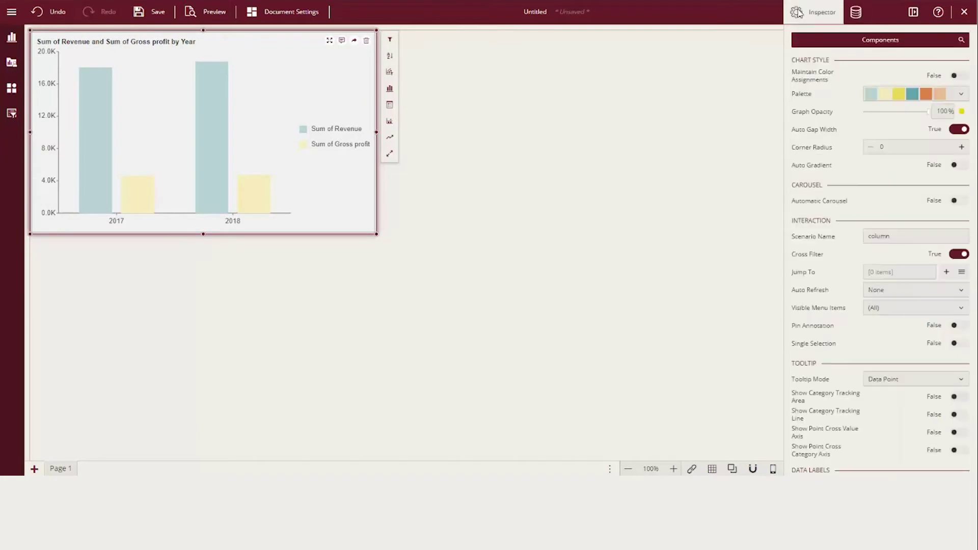
Apply the grey palette to the column chart and review its title font colour options.
{"action": "left_click", "coordinate": [962, 93]}
{"action": "left_click", "coordinate": [895, 242]}
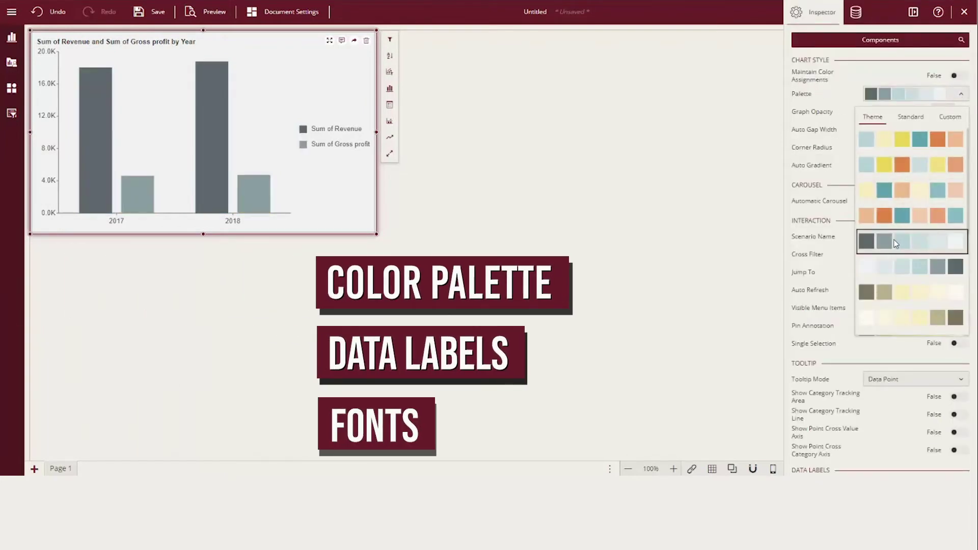
{"action": "left_click", "coordinate": [823, 168]}
{"action": "scroll", "coordinate": [827, 197], "scroll_direction": "down", "scroll_amount": 1}
{"action": "scroll", "coordinate": [826, 196], "scroll_direction": "down", "scroll_amount": 3}
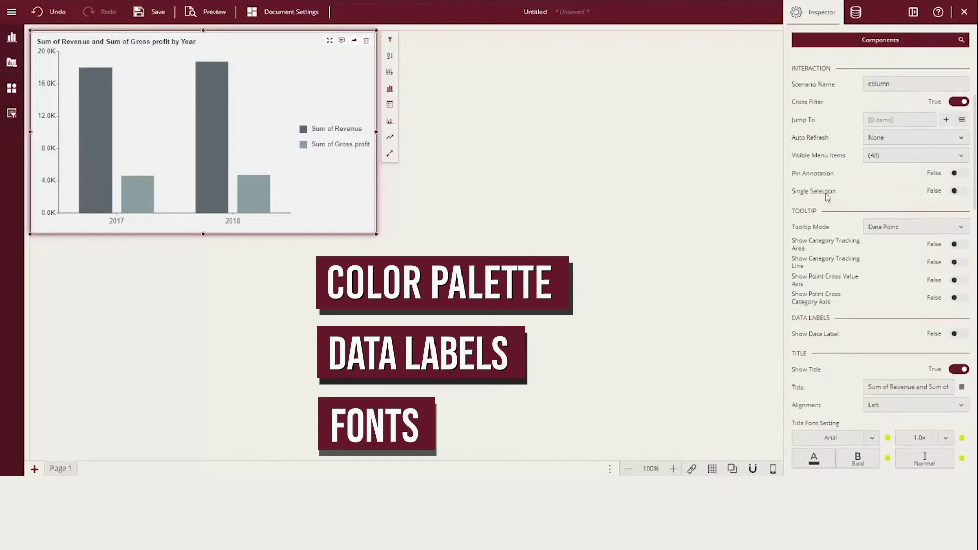
{"action": "scroll", "coordinate": [826, 196], "scroll_direction": "down", "scroll_amount": 1}
{"action": "scroll", "coordinate": [826, 196], "scroll_direction": "down", "scroll_amount": 1}
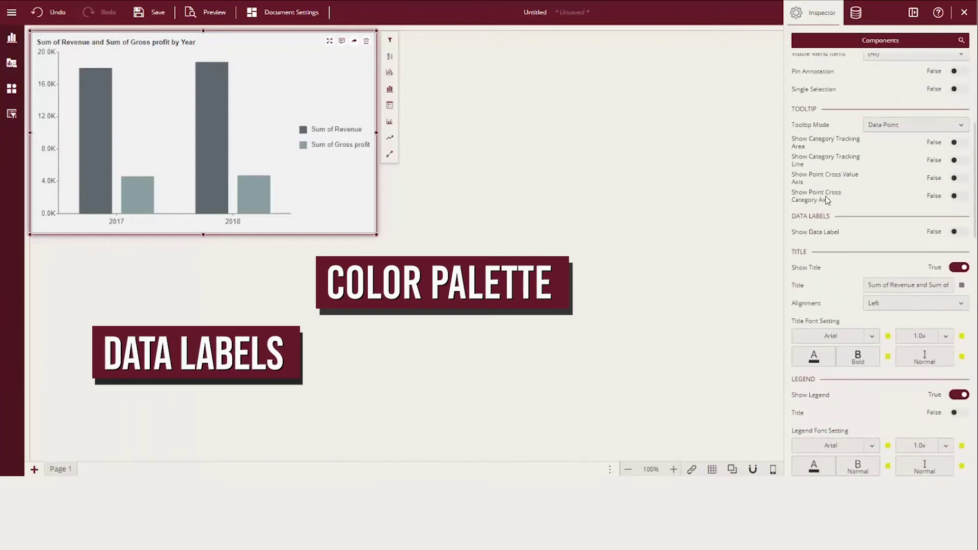
{"action": "left_click", "coordinate": [824, 361]}
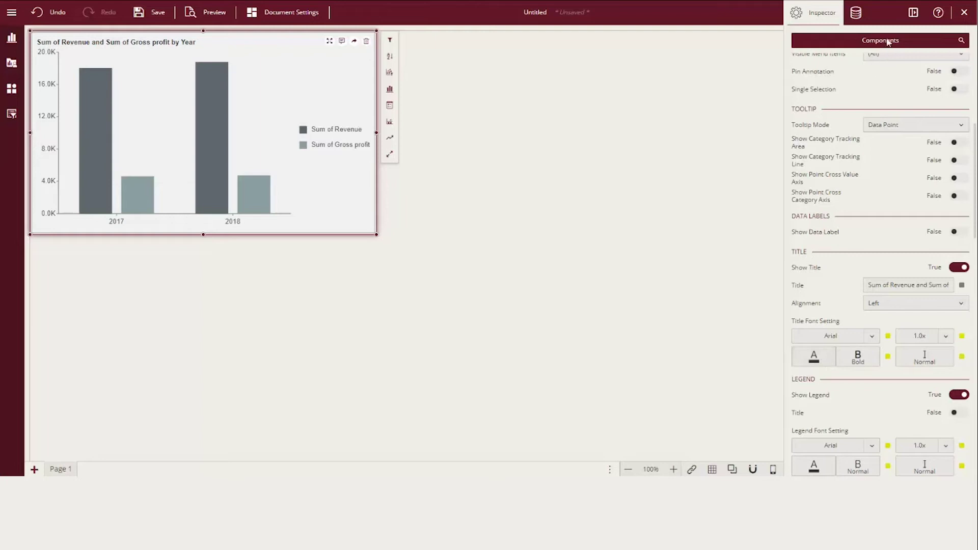
Search the chart properties for 'label', clear the search, then deselect the chart.
{"action": "left_click", "coordinate": [889, 42]}
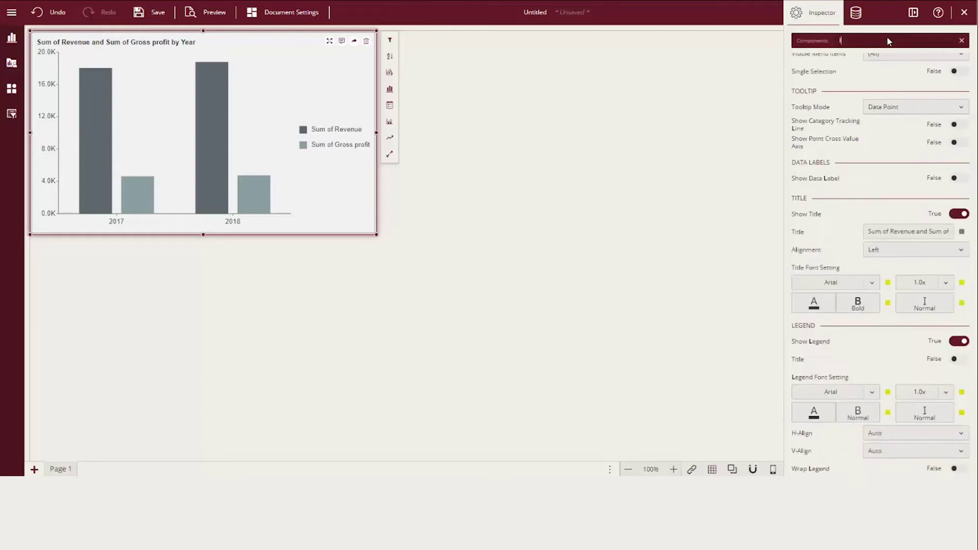
{"action": "type", "text": "label"}
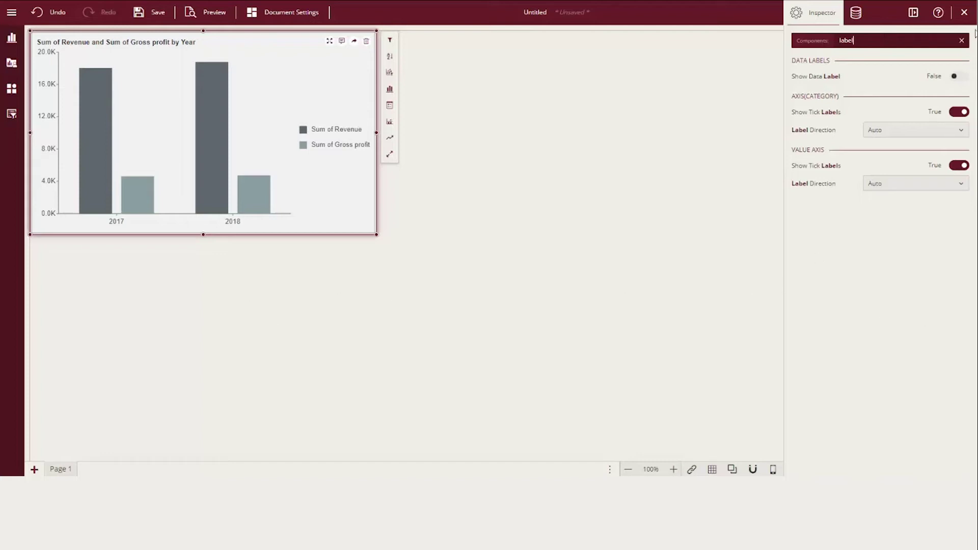
{"action": "left_click", "coordinate": [962, 41]}
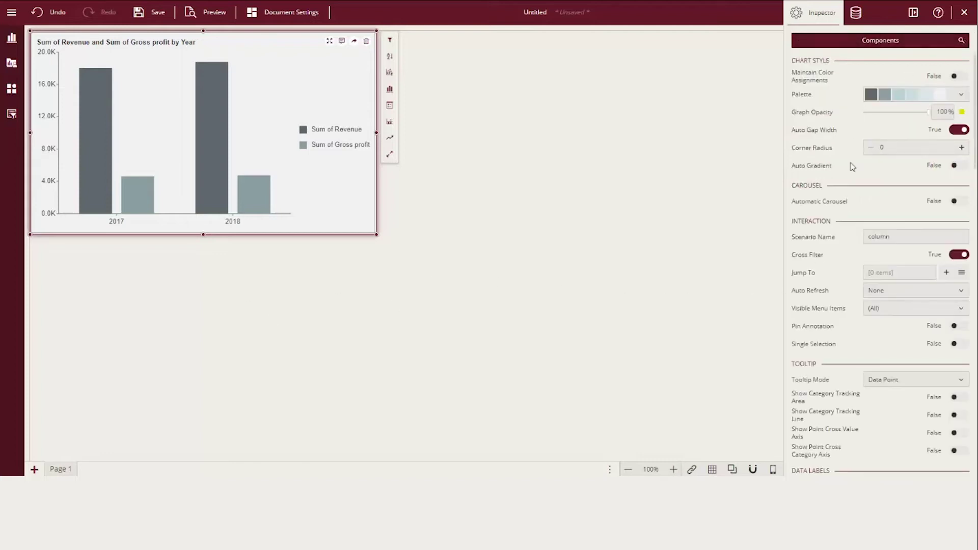
{"action": "scroll", "coordinate": [850, 203], "scroll_direction": "down", "scroll_amount": 1}
{"action": "scroll", "coordinate": [850, 203], "scroll_direction": "down", "scroll_amount": 1}
{"action": "scroll", "coordinate": [849, 203], "scroll_direction": "down", "scroll_amount": 1}
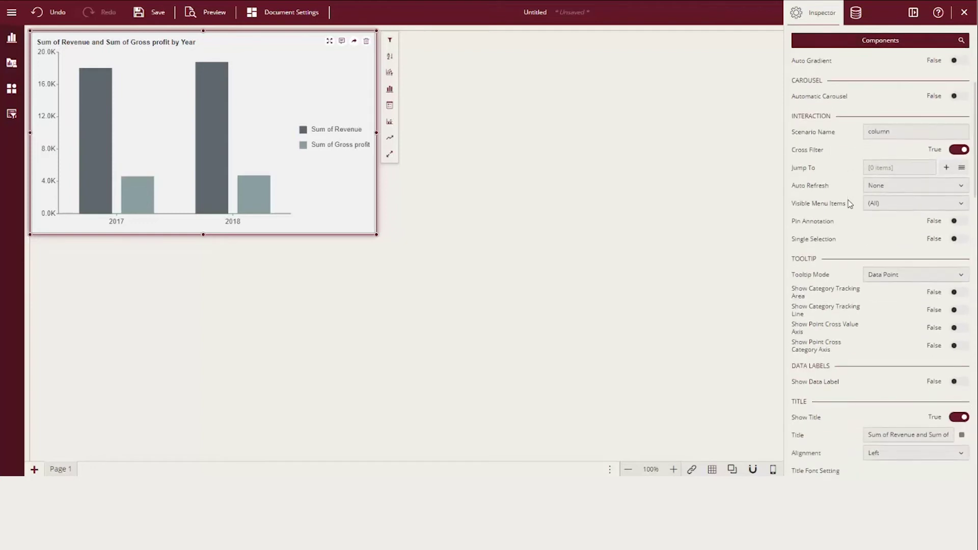
{"action": "scroll", "coordinate": [850, 203], "scroll_direction": "down", "scroll_amount": 1}
{"action": "scroll", "coordinate": [849, 203], "scroll_direction": "down", "scroll_amount": 1}
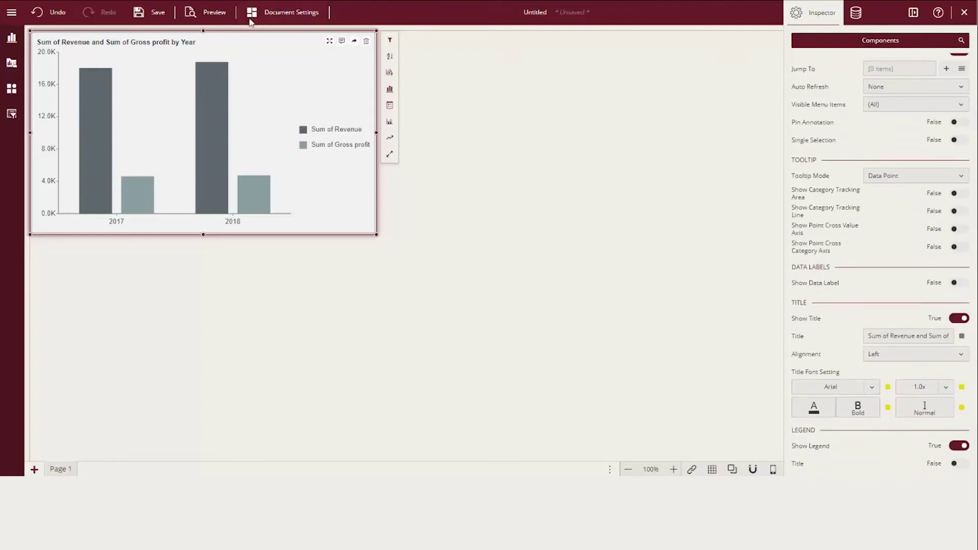
{"action": "left_click", "coordinate": [271, 14]}
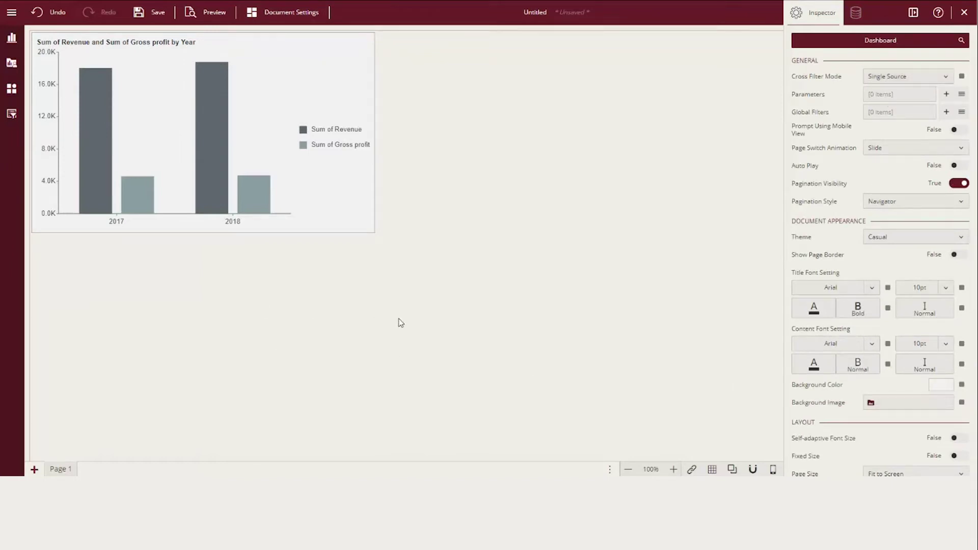
Add a Wave Chart custom visual beside the column chart and shift both charts lower.
{"action": "left_click", "coordinate": [11, 12]}
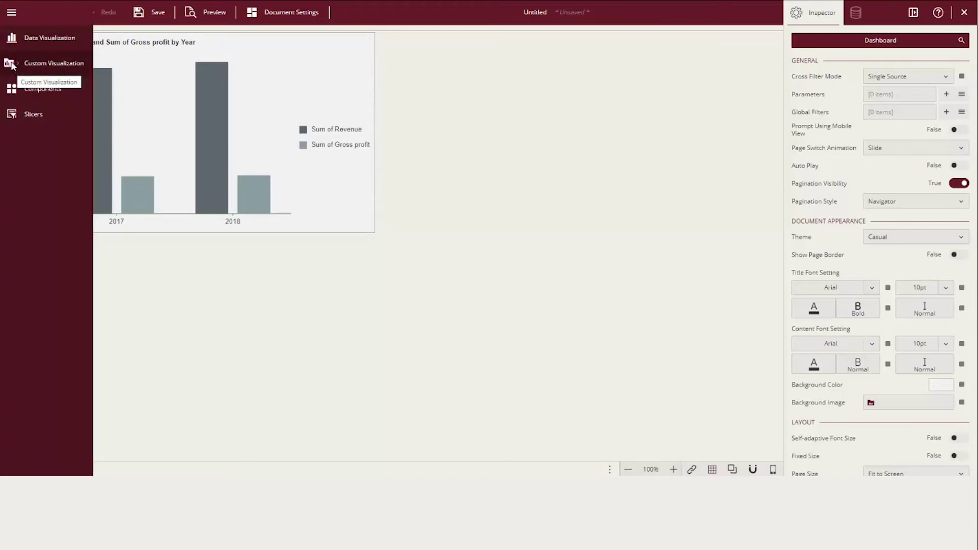
{"action": "left_click", "coordinate": [10, 64]}
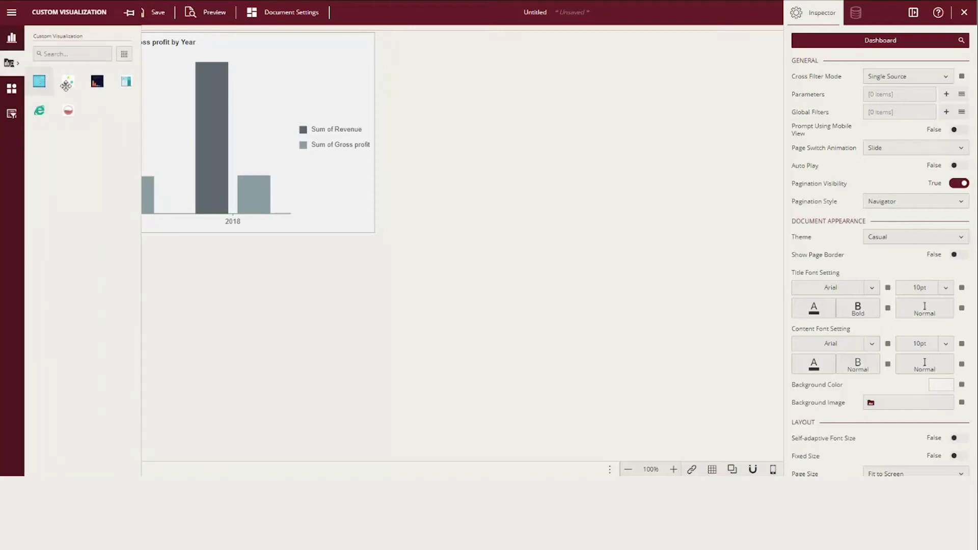
{"action": "mouse_move", "coordinate": [69, 109]}
{"action": "left_mouse_down"}
{"action": "mouse_move", "coordinate": [248, 134]}
{"action": "mouse_move", "coordinate": [476, 115]}
{"action": "left_mouse_up"}
{"action": "left_click_drag", "start_coordinate": [577, 178], "coordinate": [601, 235]}
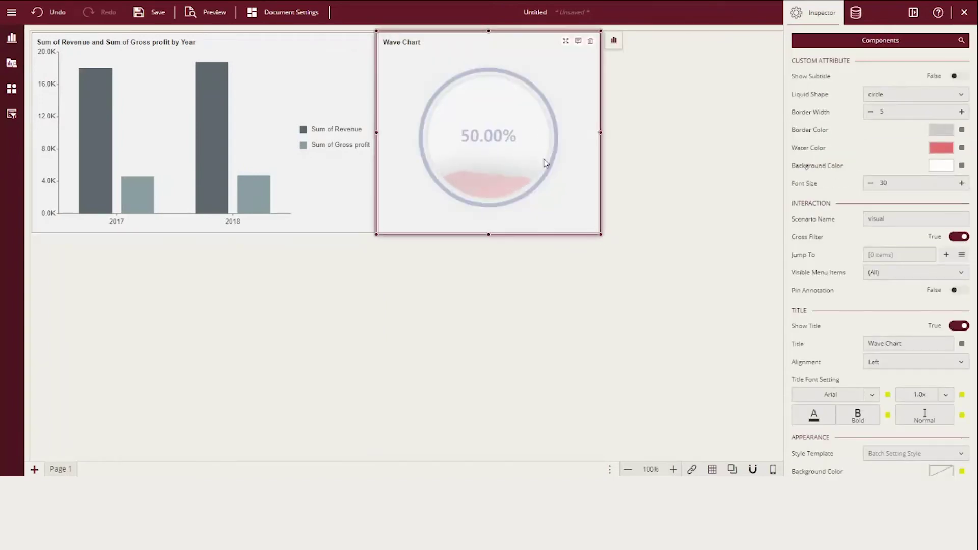
{"action": "key", "text": "ctrl+z"}
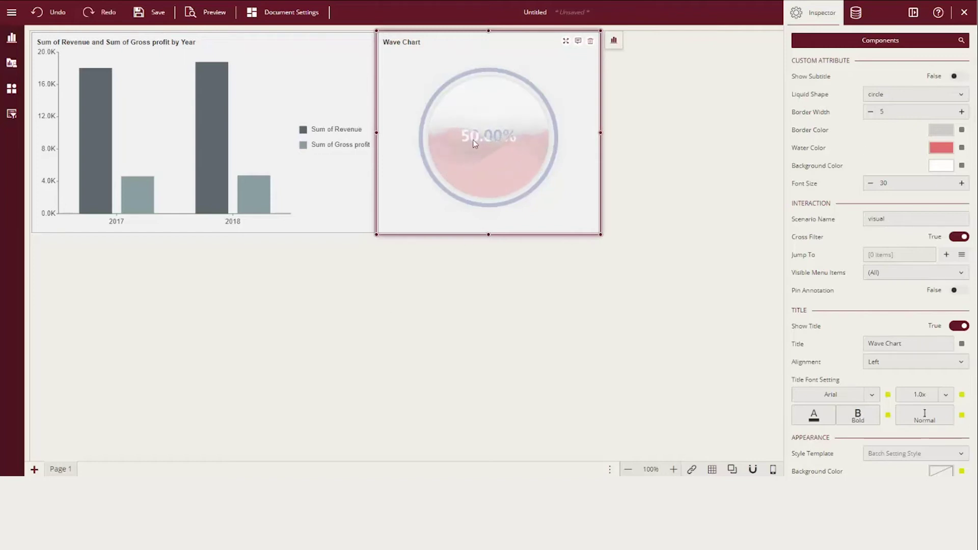
{"action": "left_click_drag", "start_coordinate": [474, 144], "coordinate": [472, 184]}
{"action": "left_click_drag", "start_coordinate": [304, 139], "coordinate": [303, 157]}
Add a Rich Text block reading 'Revenue Vs. Gross Profit' at the dashboard's top left.
{"action": "left_click", "coordinate": [11, 13]}
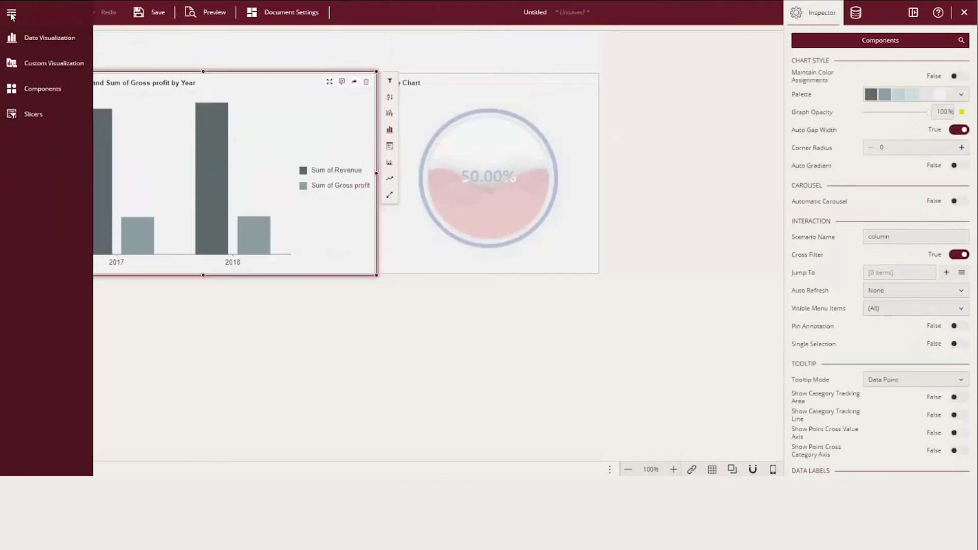
{"action": "left_click", "coordinate": [40, 89]}
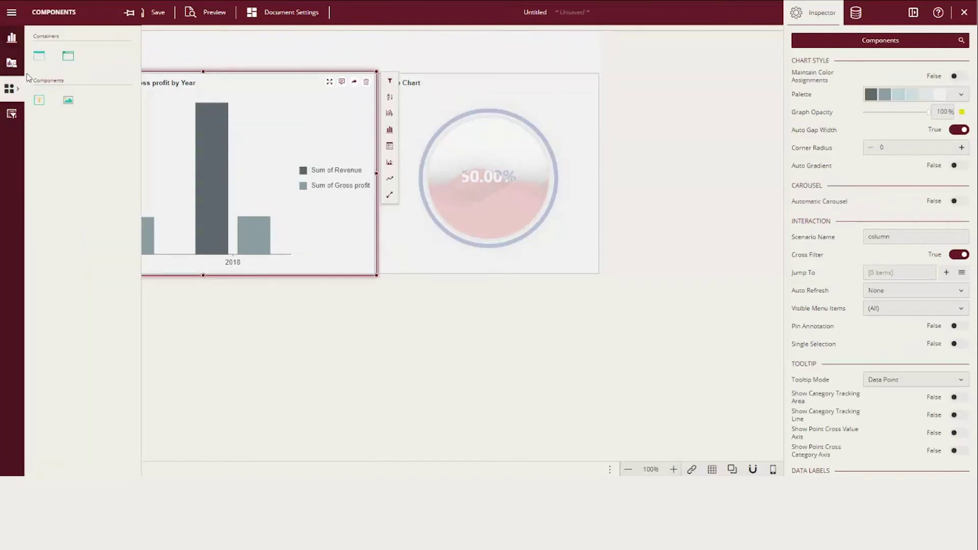
{"action": "left_click_drag", "start_coordinate": [64, 58], "coordinate": [101, 52]}
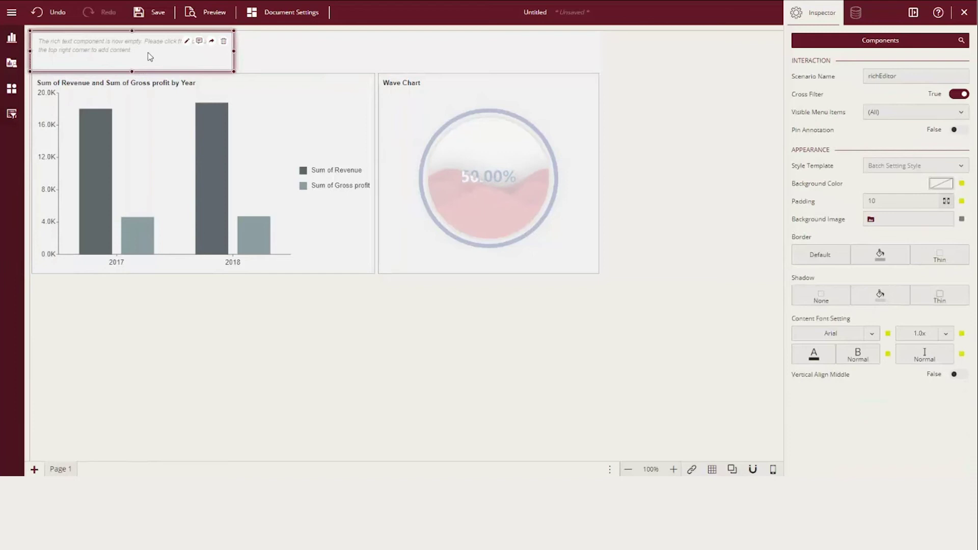
{"action": "left_click", "coordinate": [186, 41]}
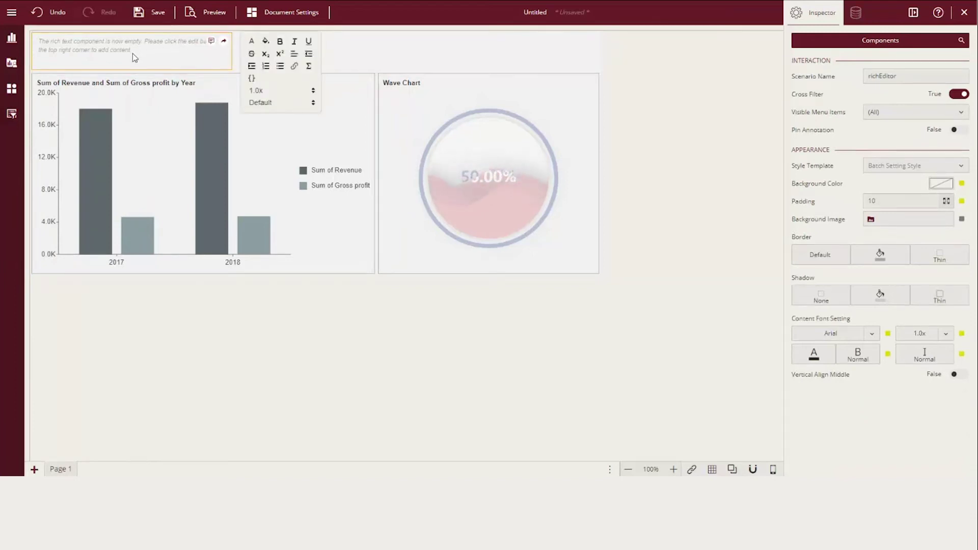
{"action": "type", "text": "Revenue Vs. Gross Profit"}
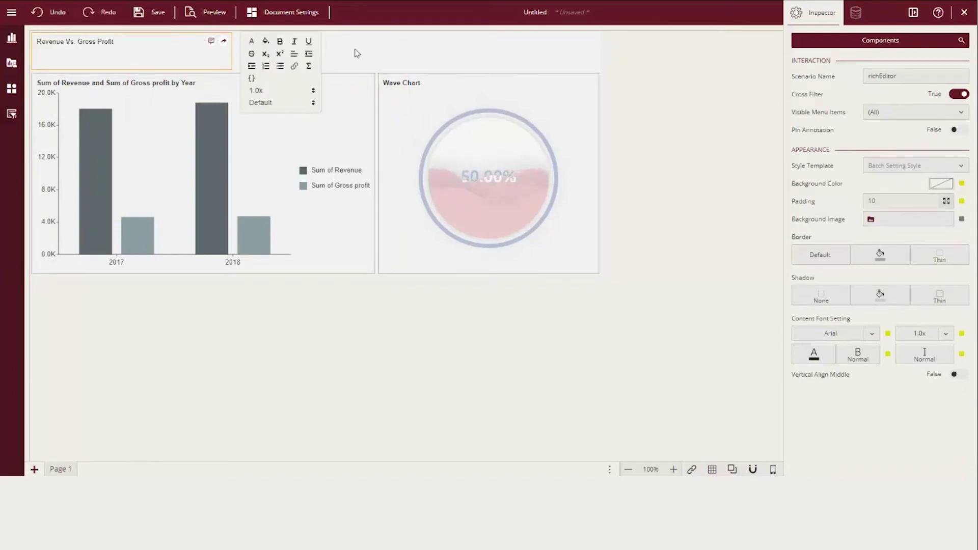
{"action": "left_click", "coordinate": [356, 52]}
{"action": "left_click", "coordinate": [11, 12]}
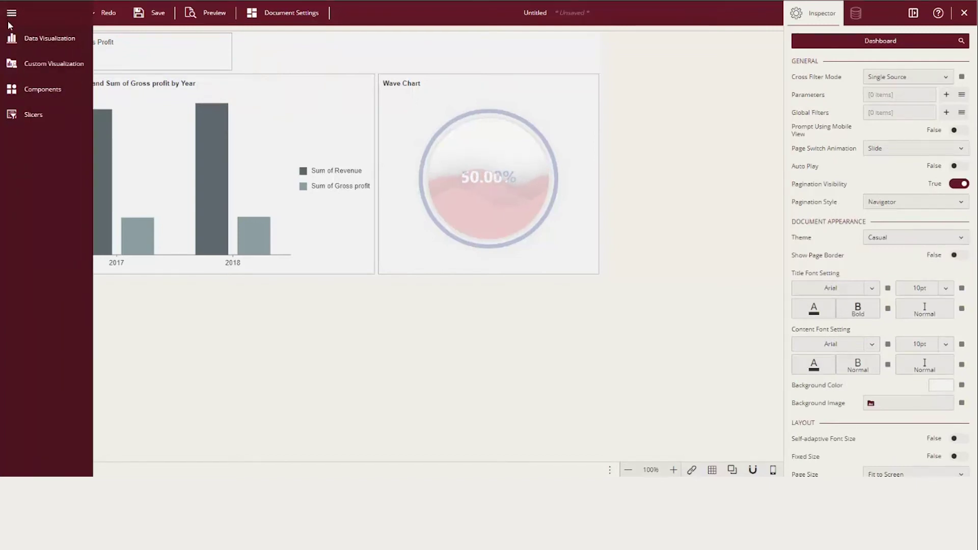
Place a Label Slicer beside the title, bind it to Year, and widen it slightly.
{"action": "left_click", "coordinate": [16, 111]}
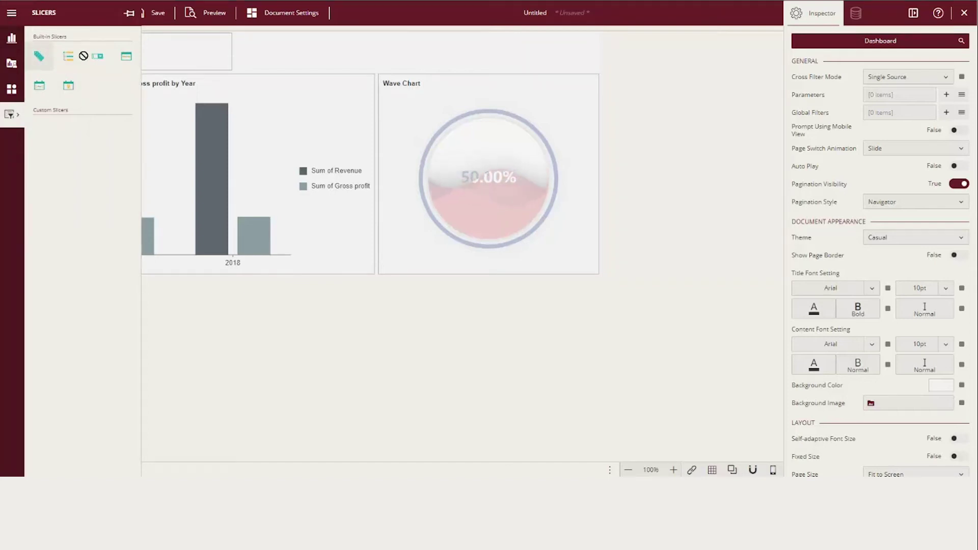
{"action": "left_click_drag", "start_coordinate": [83, 56], "coordinate": [283, 34]}
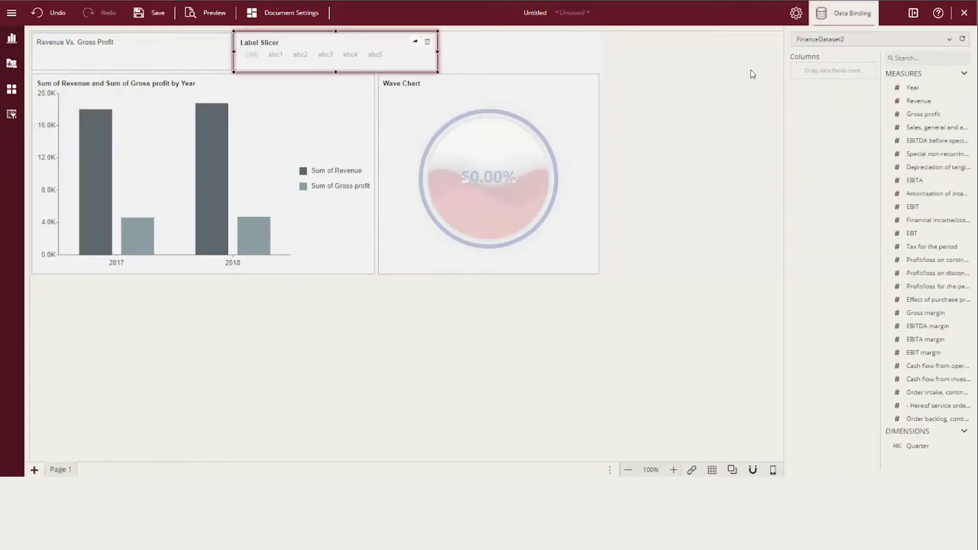
{"action": "left_click_drag", "start_coordinate": [912, 87], "coordinate": [828, 71]}
{"action": "left_click_drag", "start_coordinate": [438, 52], "coordinate": [458, 52]}
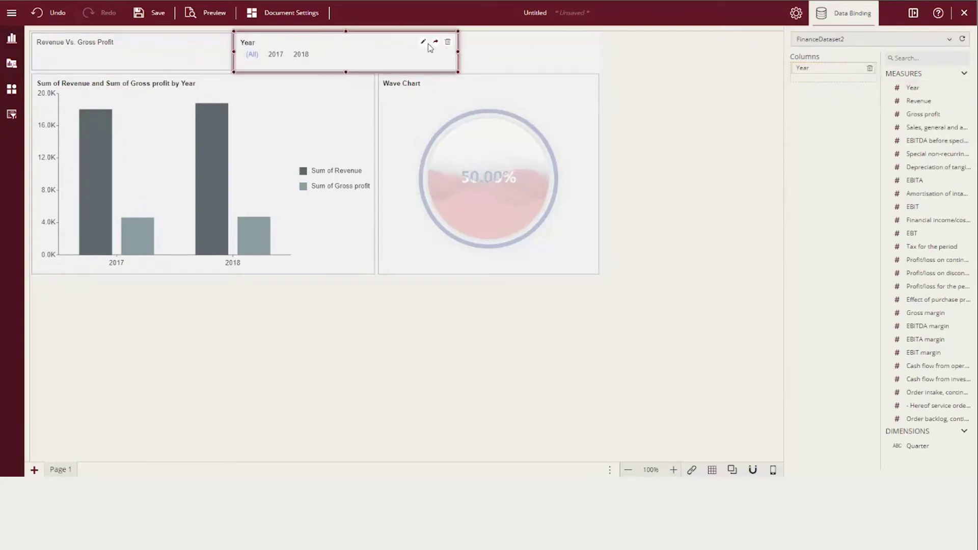
Browse the chart, custom visual, component and slicer lists, then deselect the slicer.
{"action": "left_click", "coordinate": [11, 15]}
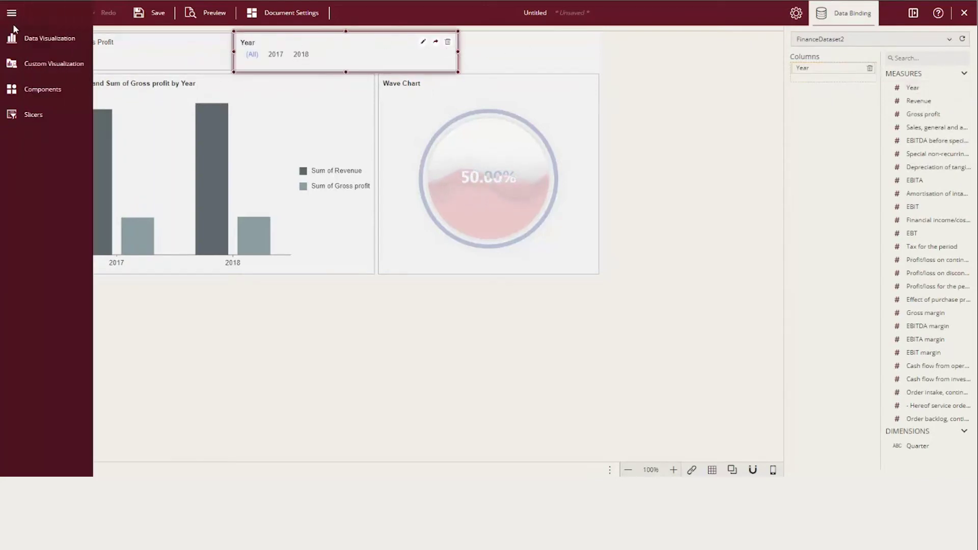
{"action": "left_click", "coordinate": [17, 37]}
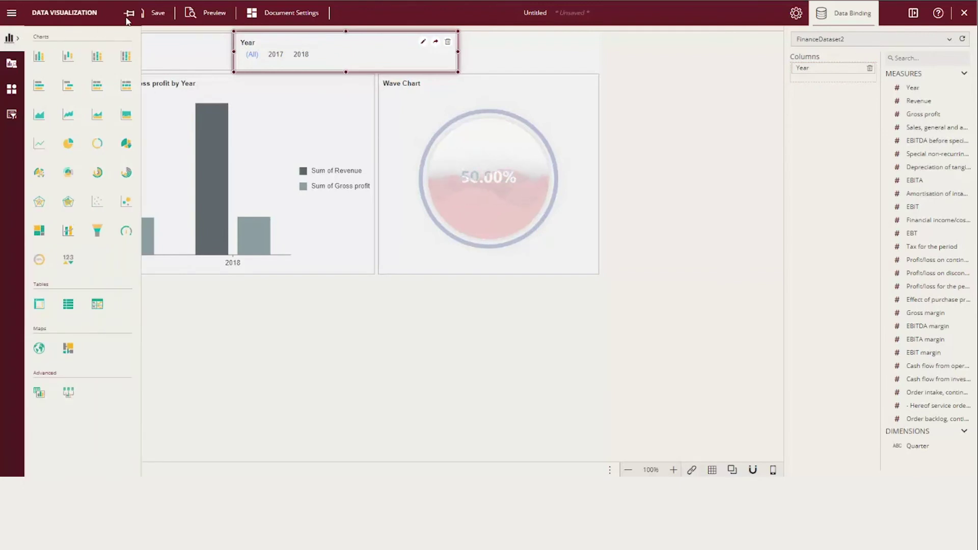
{"action": "left_click", "coordinate": [12, 65]}
{"action": "left_click", "coordinate": [12, 90]}
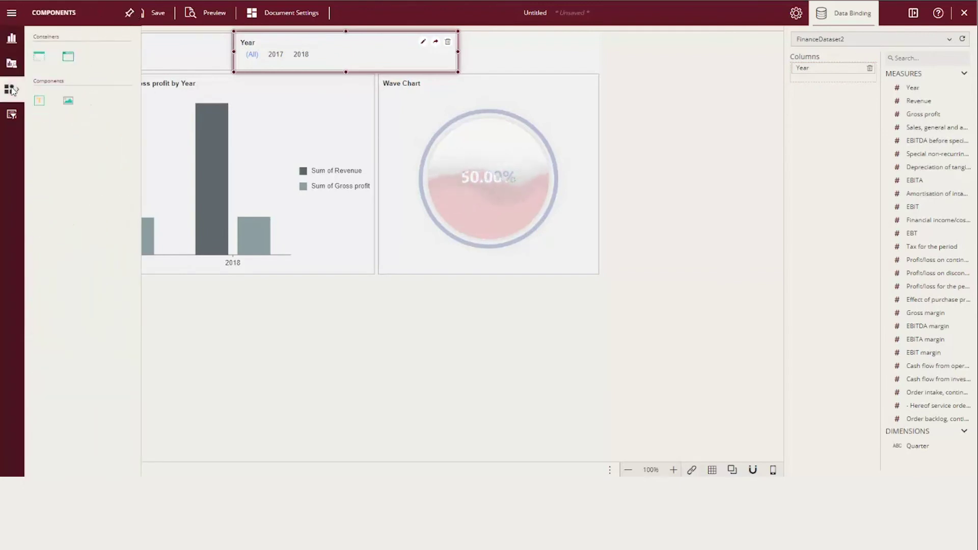
{"action": "left_click", "coordinate": [11, 115]}
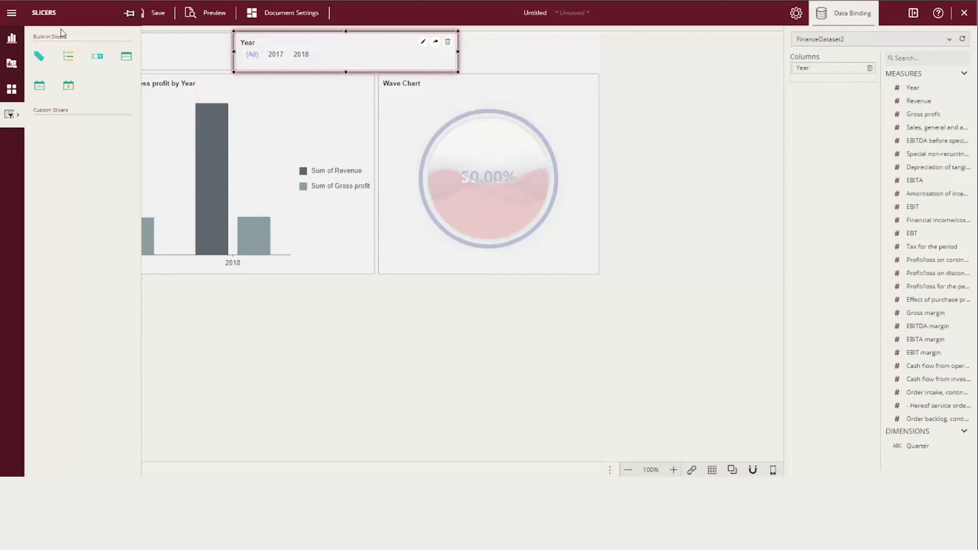
{"action": "left_click", "coordinate": [13, 18]}
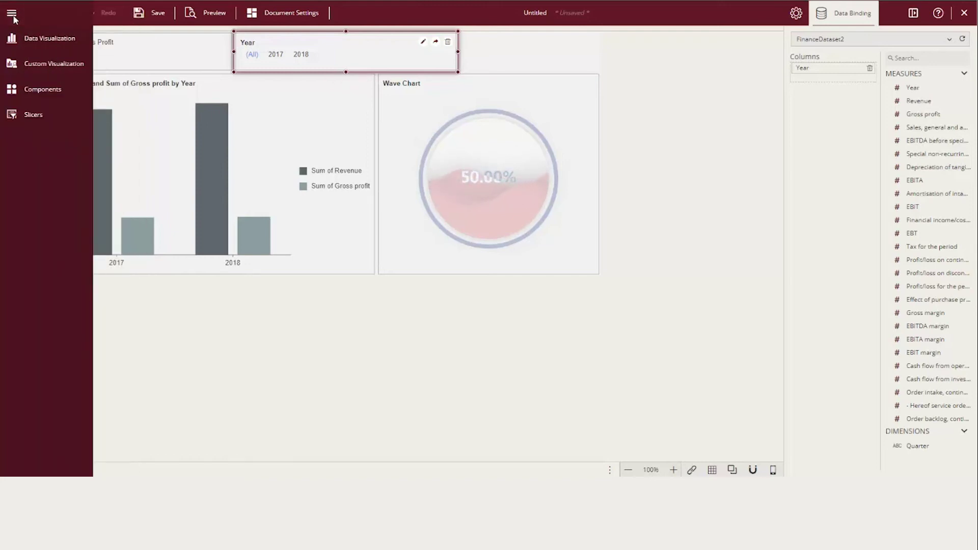
{"action": "left_click", "coordinate": [159, 337]}
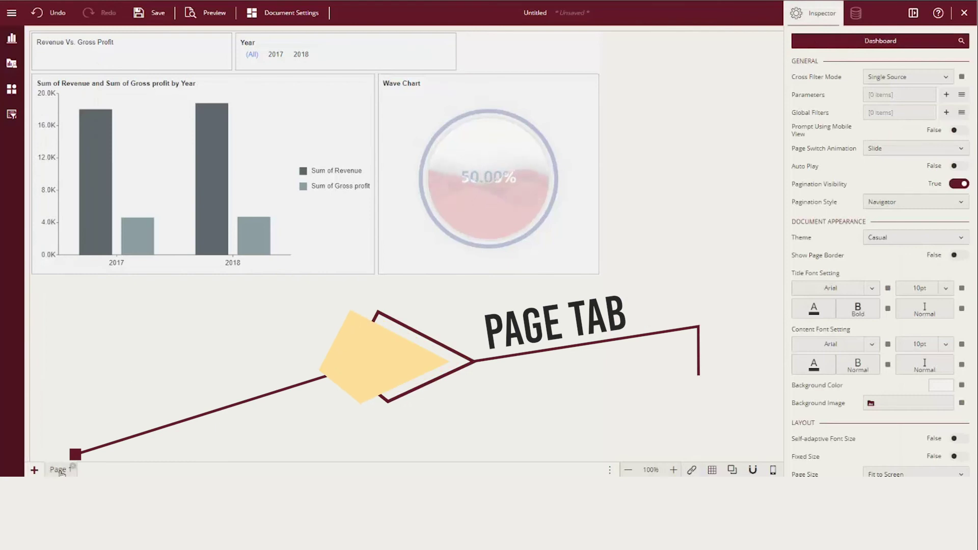
Add a second dashboard page and confirm its name as Page 2.
{"action": "left_click", "coordinate": [34, 470]}
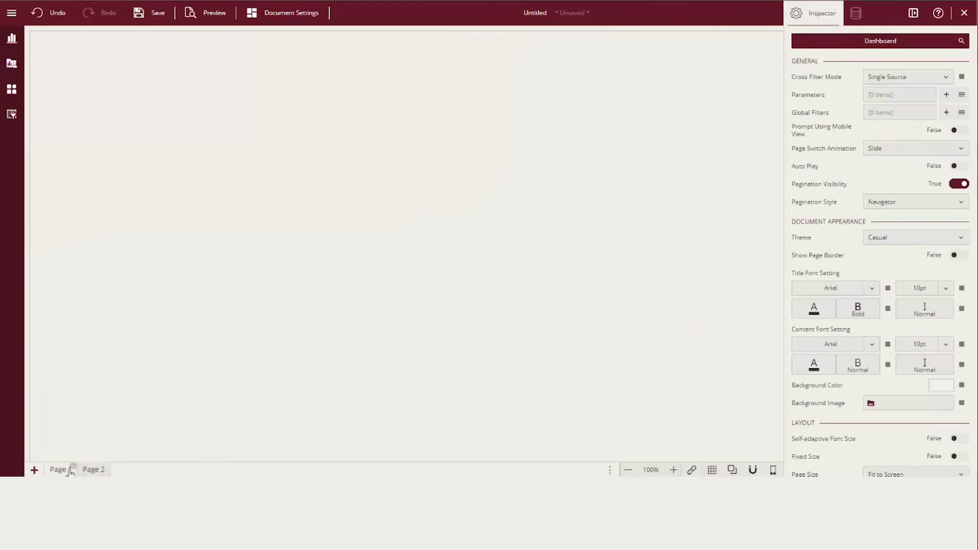
{"action": "right_click", "coordinate": [106, 466]}
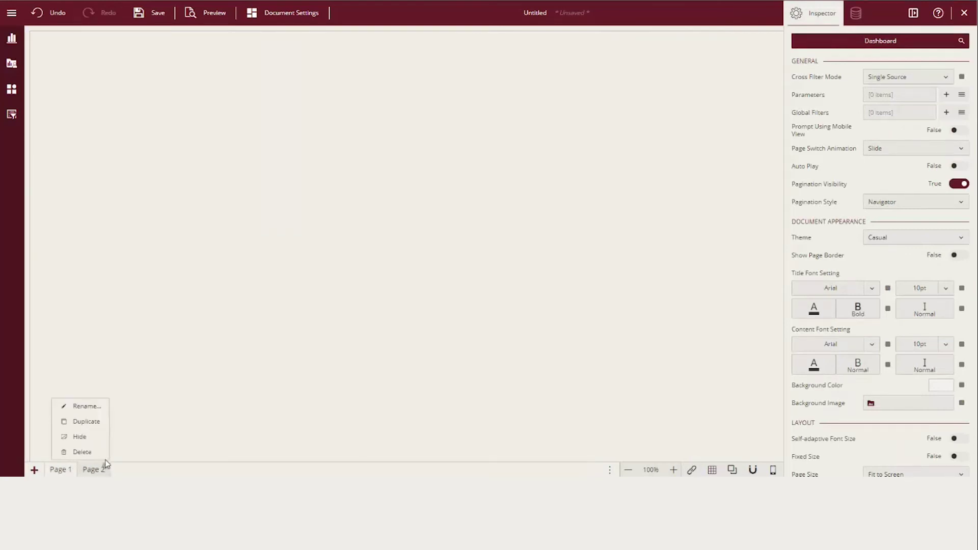
{"action": "left_click", "coordinate": [89, 410]}
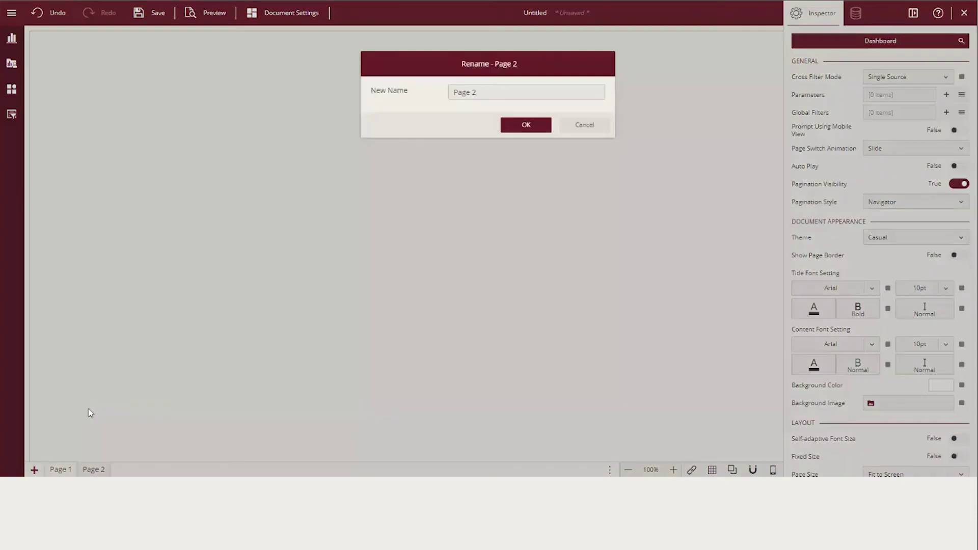
{"action": "left_click", "coordinate": [513, 127]}
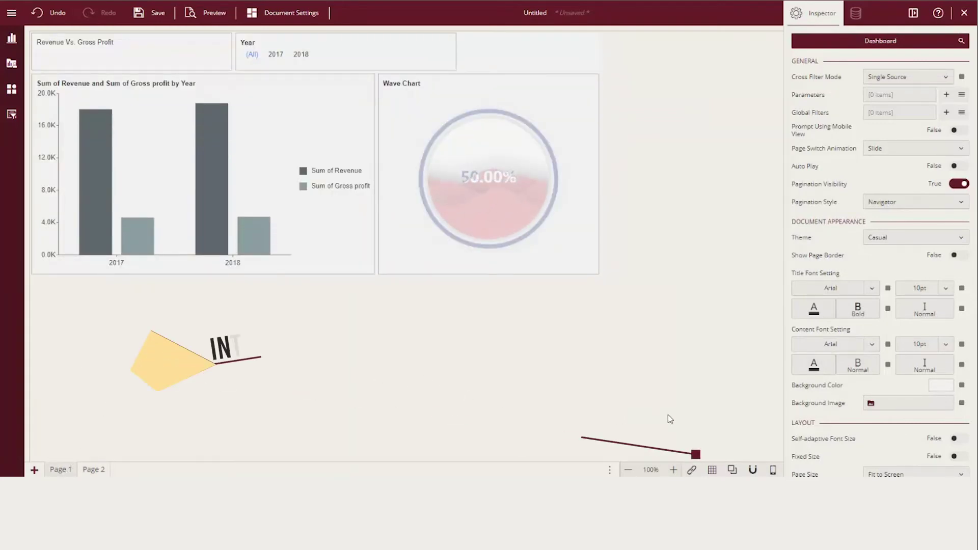
{"action": "left_click", "coordinate": [692, 470]}
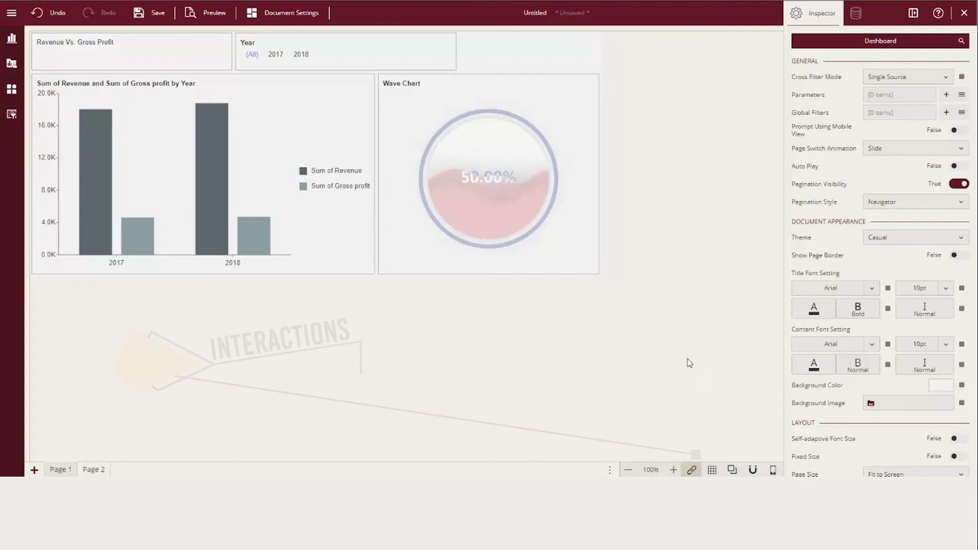
{"action": "left_click", "coordinate": [479, 212]}
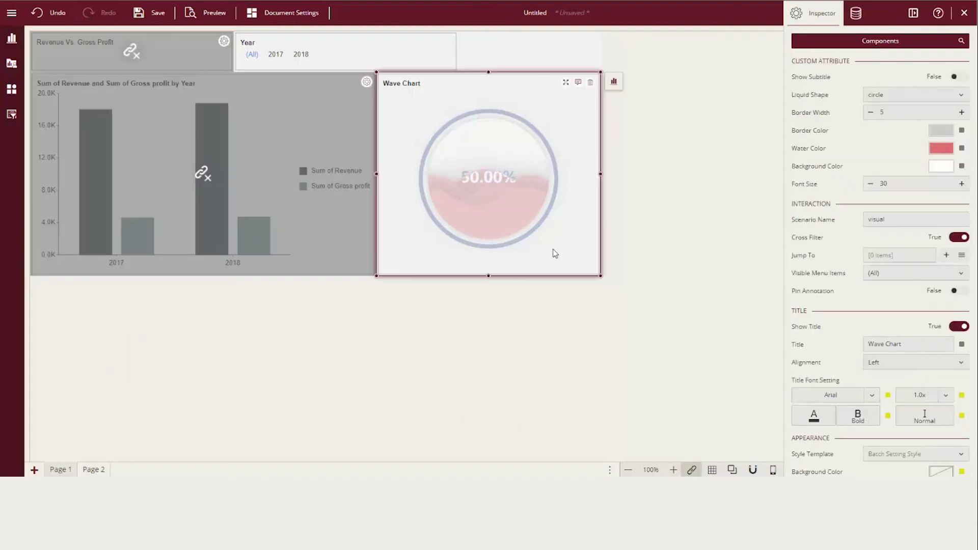
{"action": "left_click", "coordinate": [207, 175]}
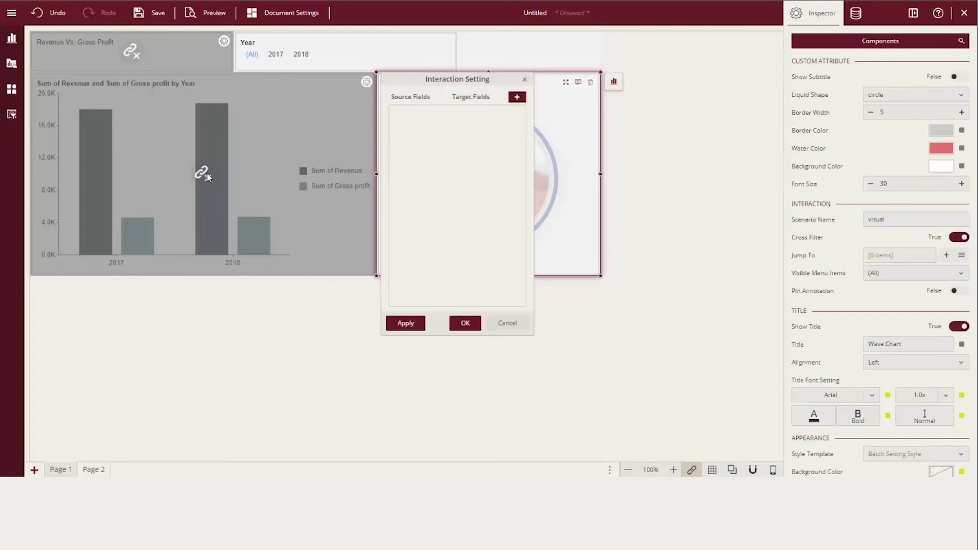
{"action": "left_click", "coordinate": [517, 97]}
{"action": "left_click", "coordinate": [490, 116]}
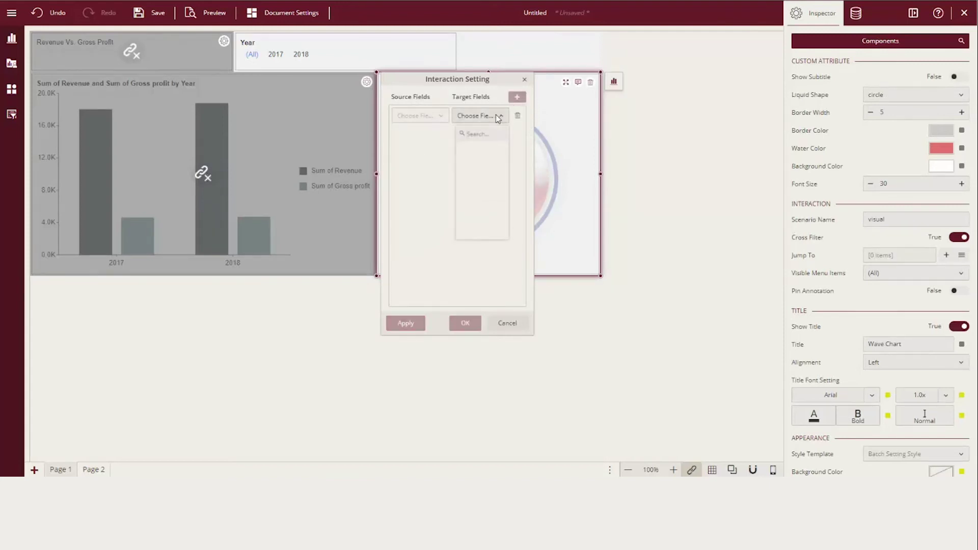
{"action": "left_click", "coordinate": [473, 117]}
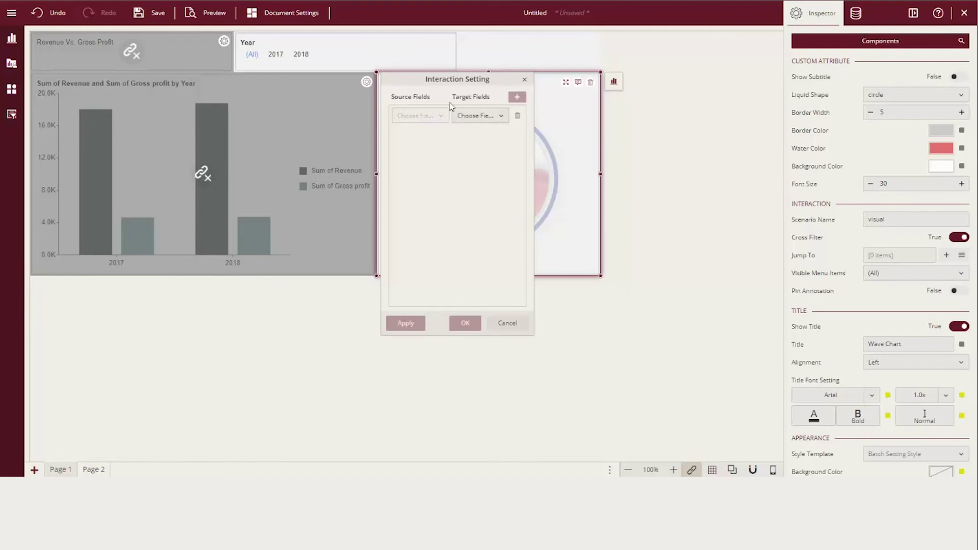
{"action": "left_click", "coordinate": [525, 80]}
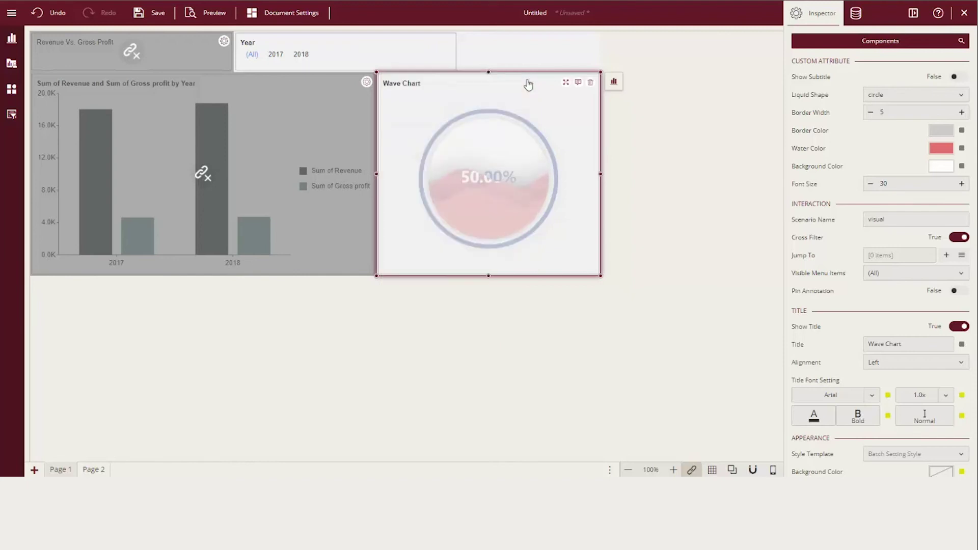
{"action": "left_click", "coordinate": [651, 133]}
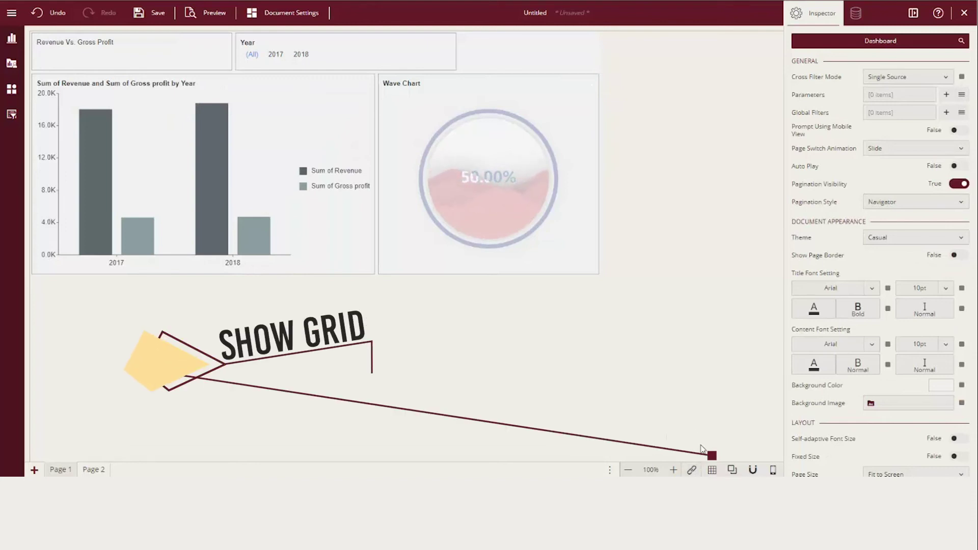
Show the layout grid, narrow the bar chart, and move the Wave Chart beside it.
{"action": "left_click", "coordinate": [716, 472]}
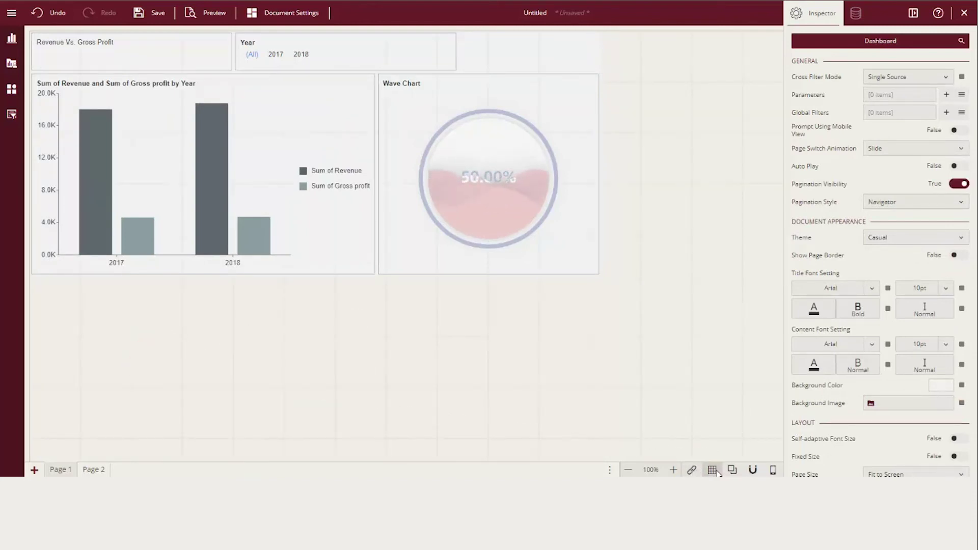
{"action": "mouse_move", "coordinate": [203, 174]}
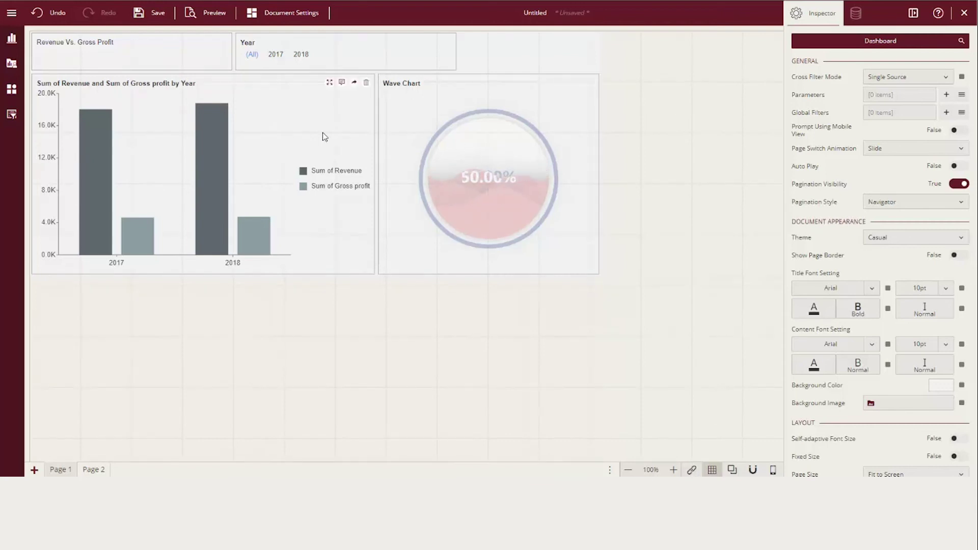
{"action": "left_click", "coordinate": [336, 148]}
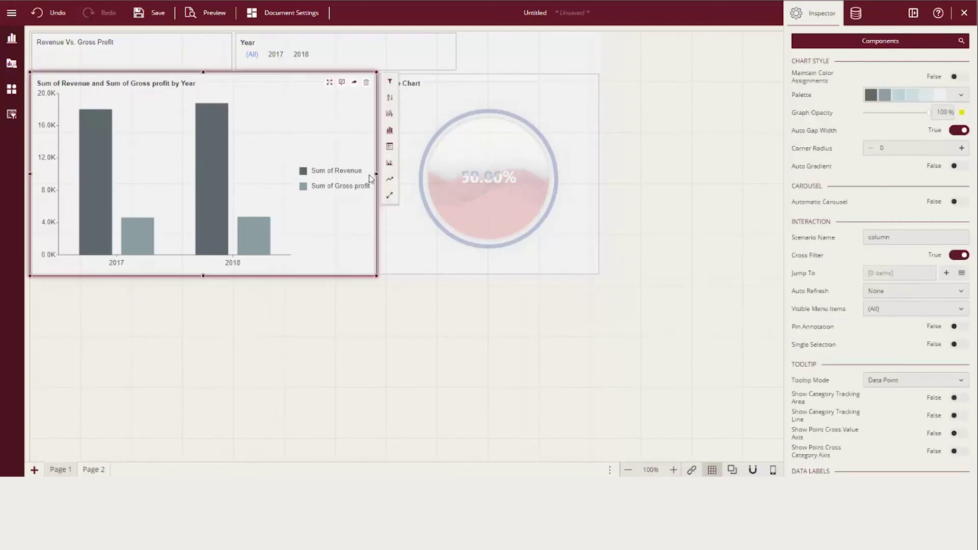
{"action": "left_click_drag", "start_coordinate": [376, 174], "coordinate": [336, 173]}
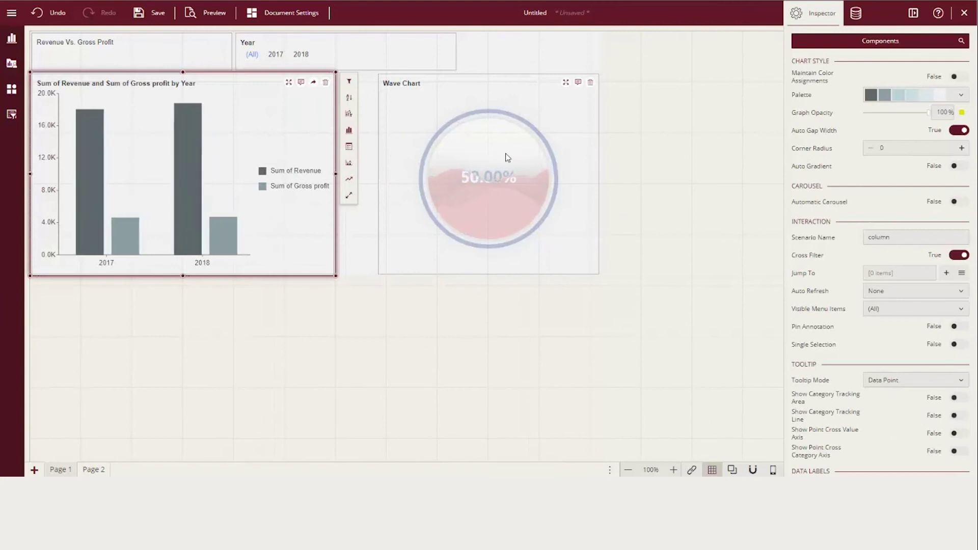
{"action": "left_click_drag", "start_coordinate": [508, 157], "coordinate": [466, 154]}
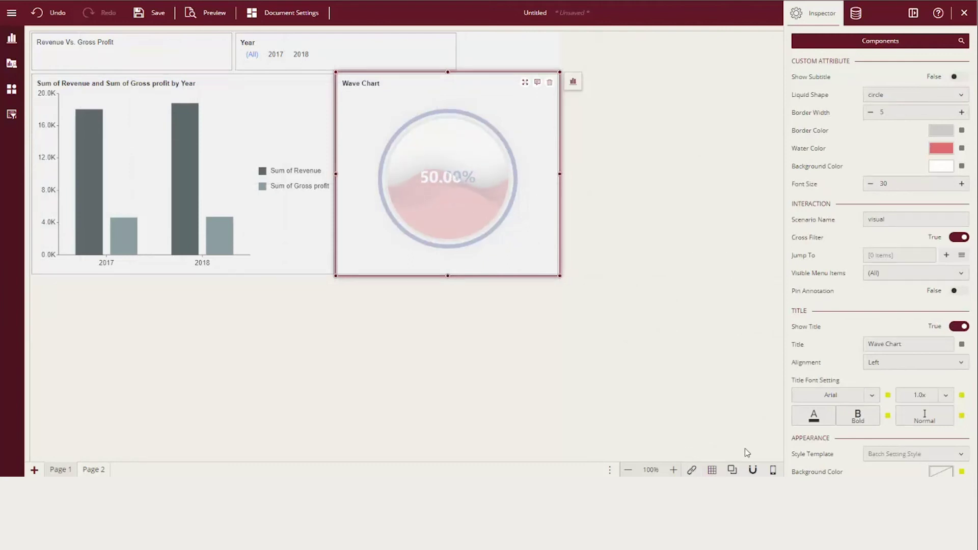
{"action": "left_click", "coordinate": [732, 470]}
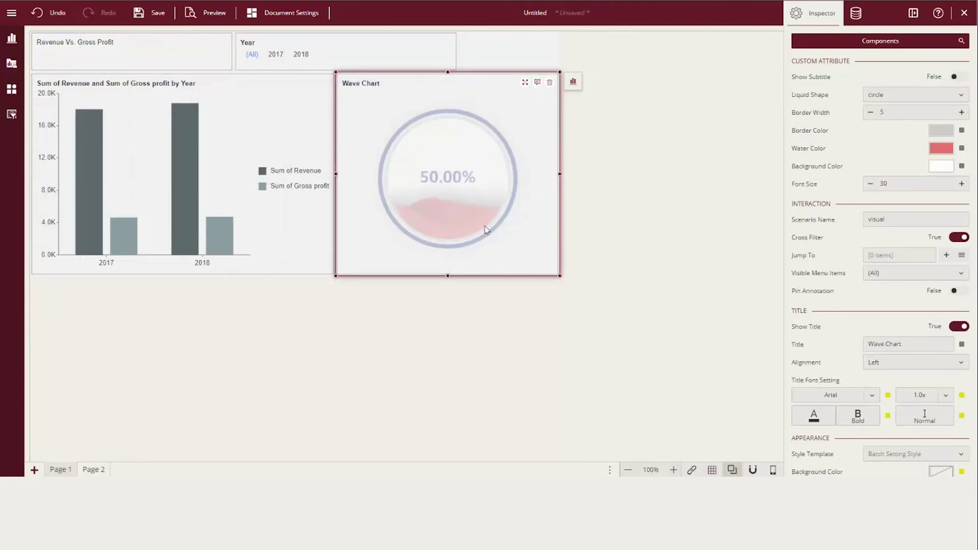
{"action": "mouse_move", "coordinate": [522, 161]}
{"action": "left_mouse_down"}
{"action": "mouse_move", "coordinate": [476, 151]}
{"action": "mouse_move", "coordinate": [527, 147]}
{"action": "left_mouse_up"}
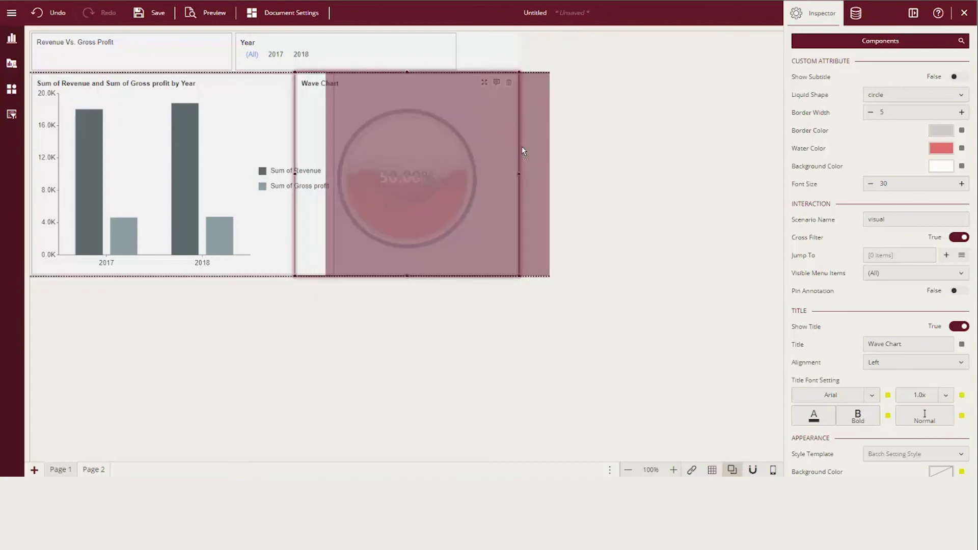
{"action": "left_click", "coordinate": [601, 164]}
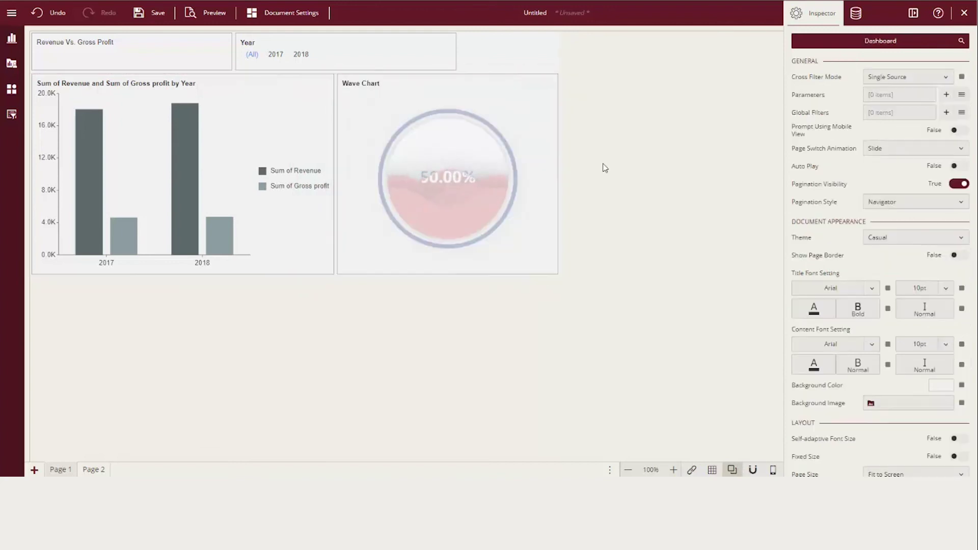
Turn off snap to guides, move the Wave Chart right and down, and lower the bar chart.
{"action": "left_click", "coordinate": [528, 212]}
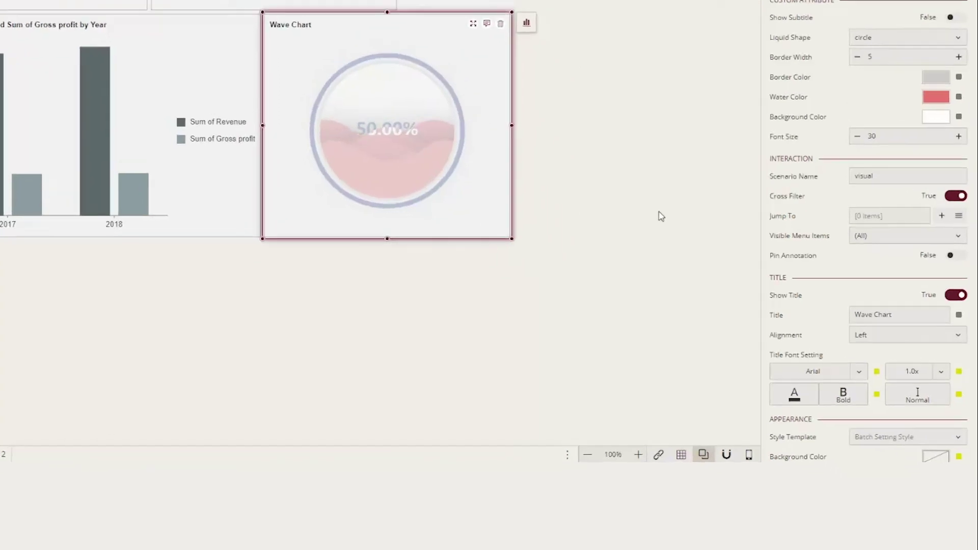
{"action": "left_click", "coordinate": [563, 375]}
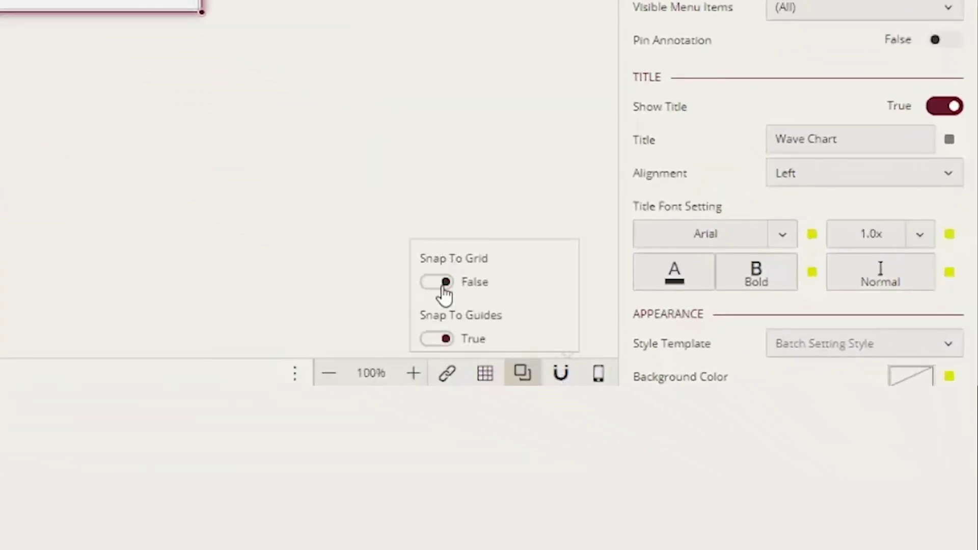
{"action": "left_click", "coordinate": [444, 339]}
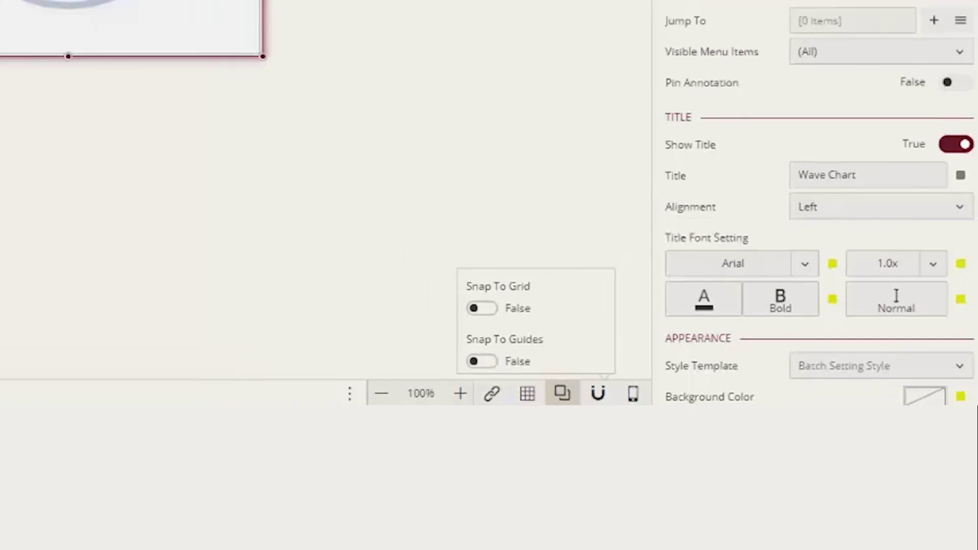
{"action": "left_click_drag", "start_coordinate": [513, 191], "coordinate": [576, 238]}
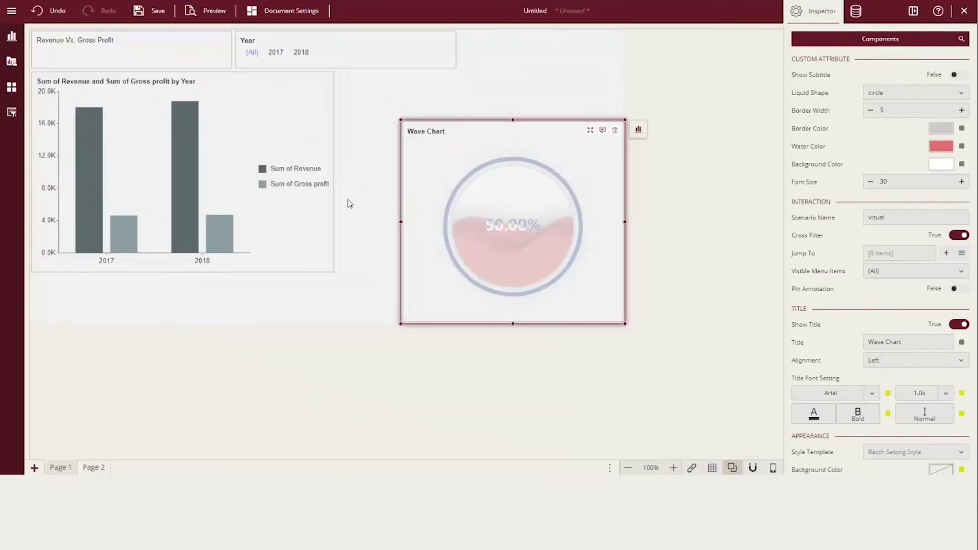
{"action": "left_click_drag", "start_coordinate": [301, 219], "coordinate": [301, 262]}
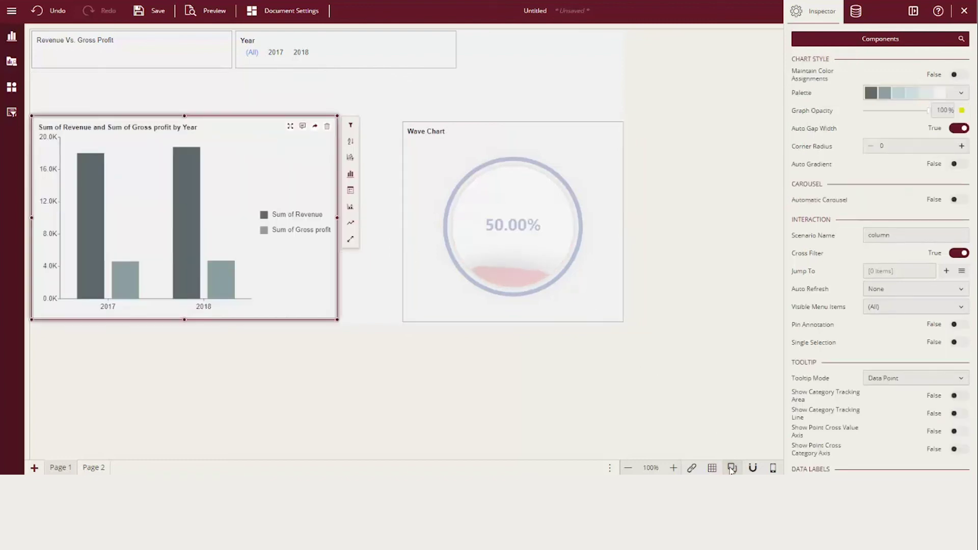
In the mobile layout, shrink the title to a strip and stack the Year slicer, bar chart and Wave Chart below it.
{"action": "left_click", "coordinate": [773, 468]}
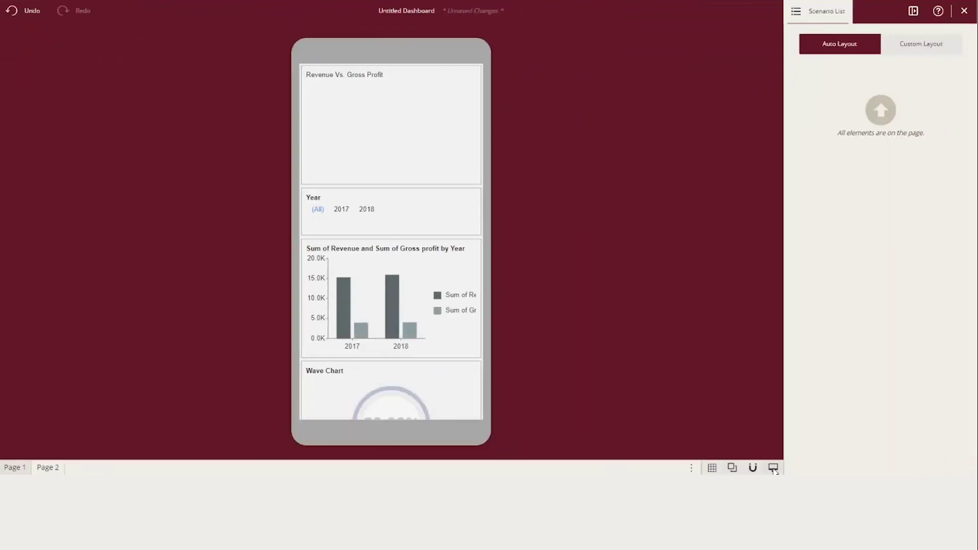
{"action": "left_click", "coordinate": [386, 97]}
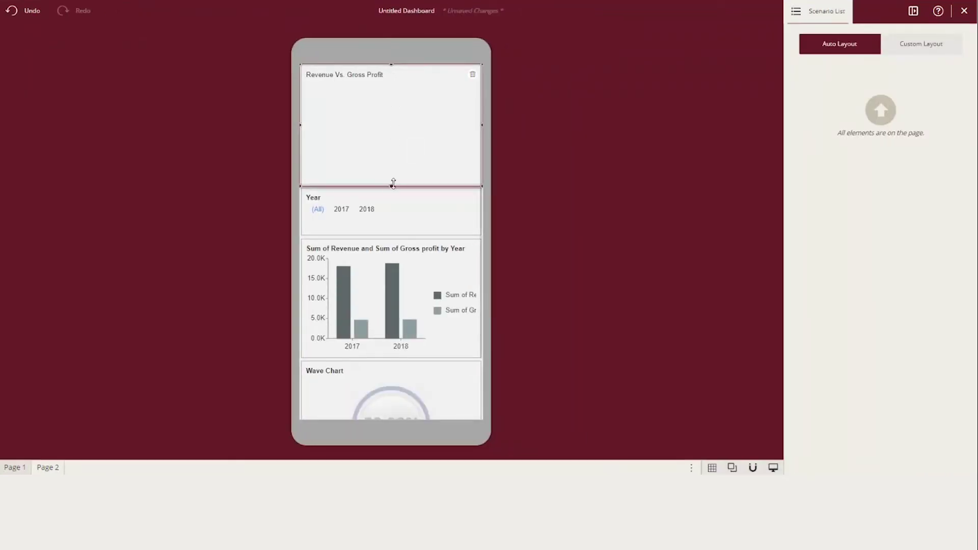
{"action": "left_click_drag", "start_coordinate": [392, 184], "coordinate": [393, 101]}
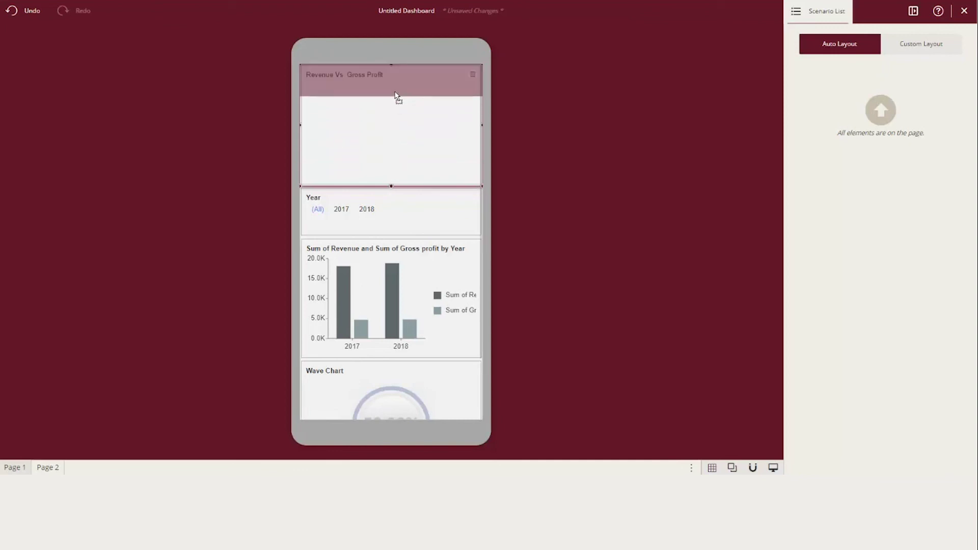
{"action": "left_click_drag", "start_coordinate": [401, 209], "coordinate": [393, 102]}
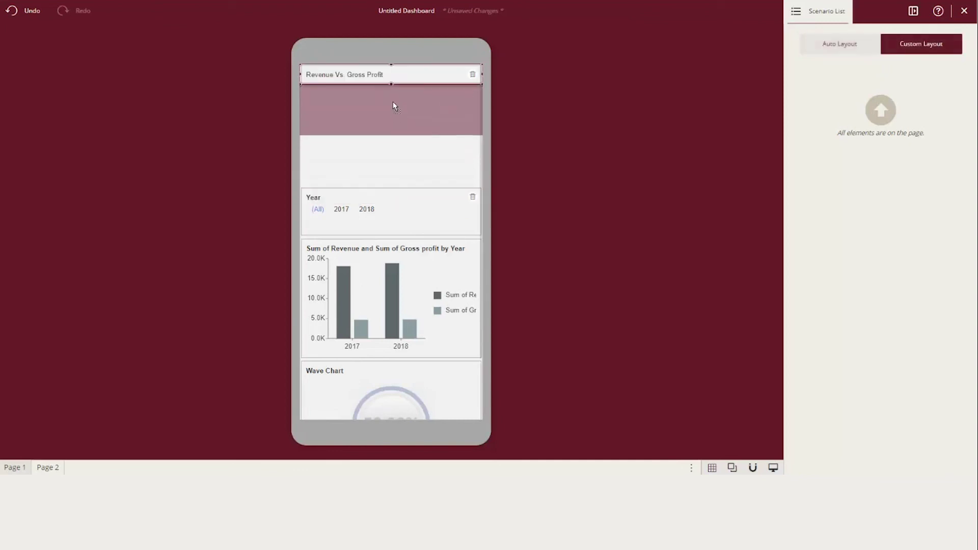
{"action": "left_click_drag", "start_coordinate": [393, 258], "coordinate": [392, 149]}
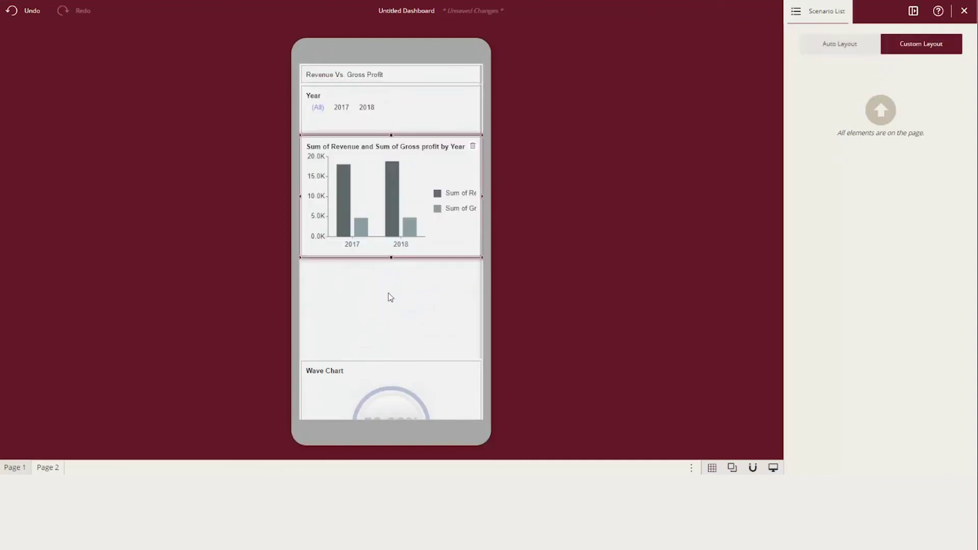
{"action": "left_click_drag", "start_coordinate": [389, 379], "coordinate": [390, 282]}
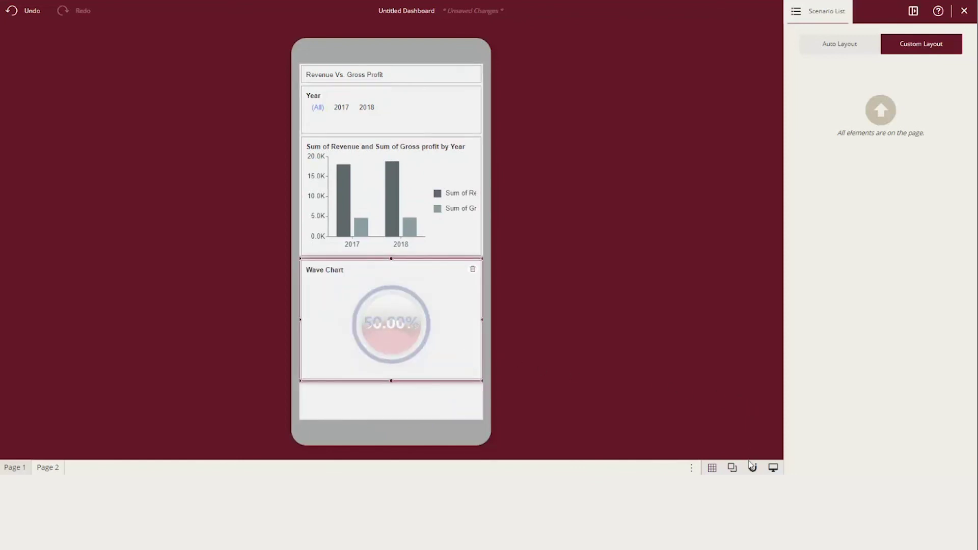
{"action": "left_click", "coordinate": [773, 468]}
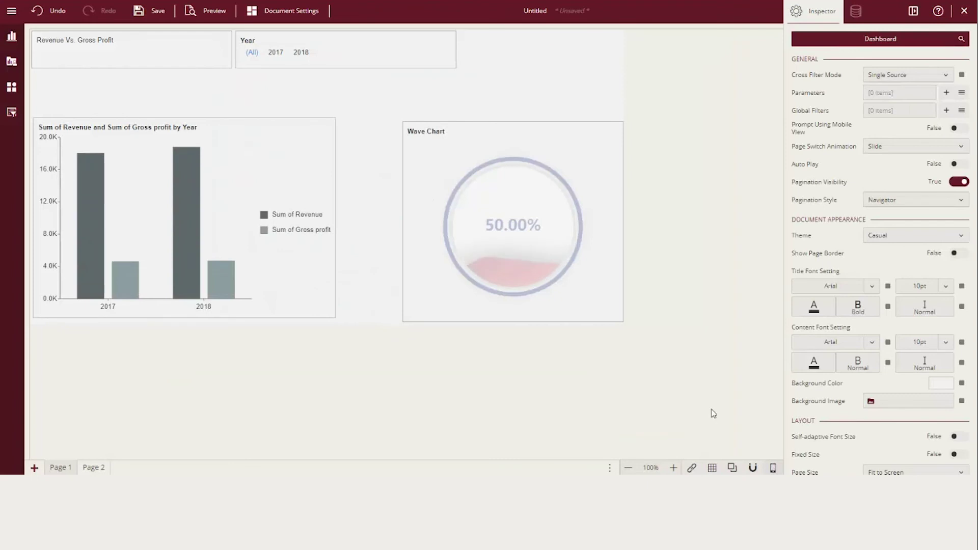
Realign the bar chart and Wave Chart side by side in the top row.
{"action": "left_click_drag", "start_coordinate": [575, 217], "coordinate": [504, 207]}
{"action": "left_click_drag", "start_coordinate": [140, 134], "coordinate": [139, 106]}
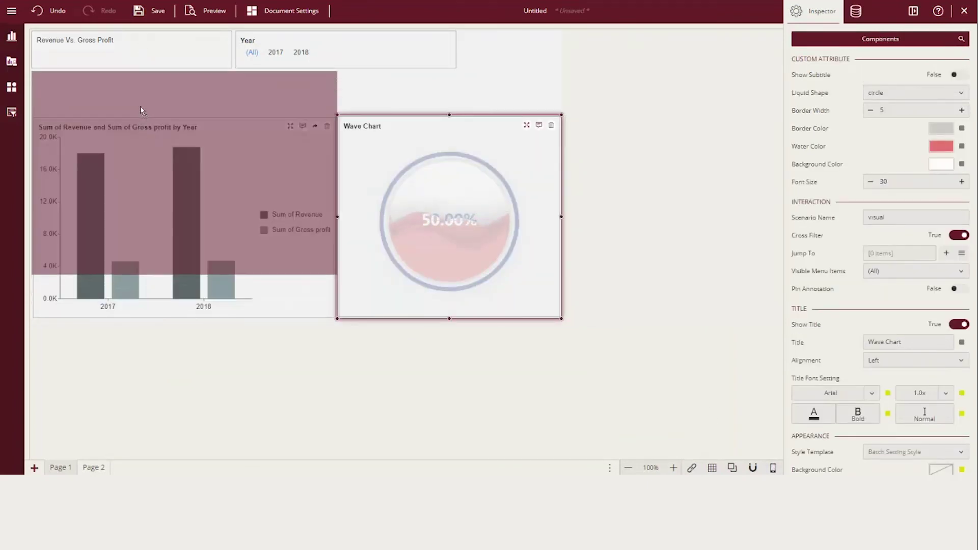
{"action": "left_click_drag", "start_coordinate": [484, 245], "coordinate": [484, 202]}
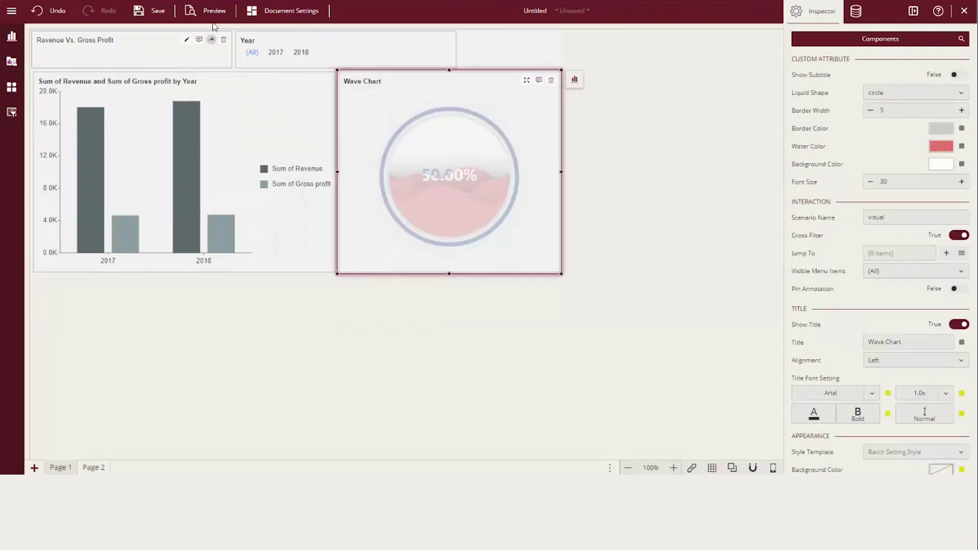
Preview the dashboard at Fit to Width and refresh its data.
{"action": "left_click", "coordinate": [209, 11]}
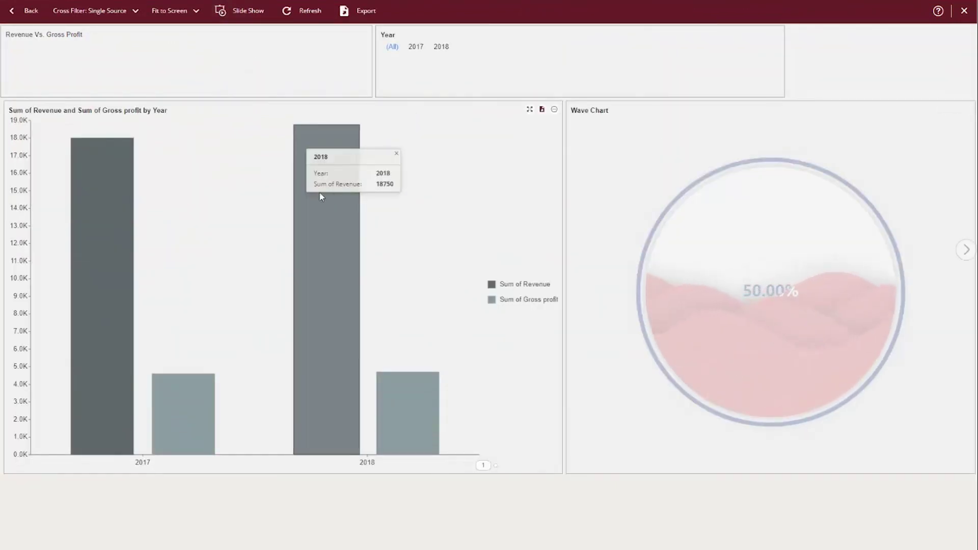
{"action": "left_click", "coordinate": [195, 13]}
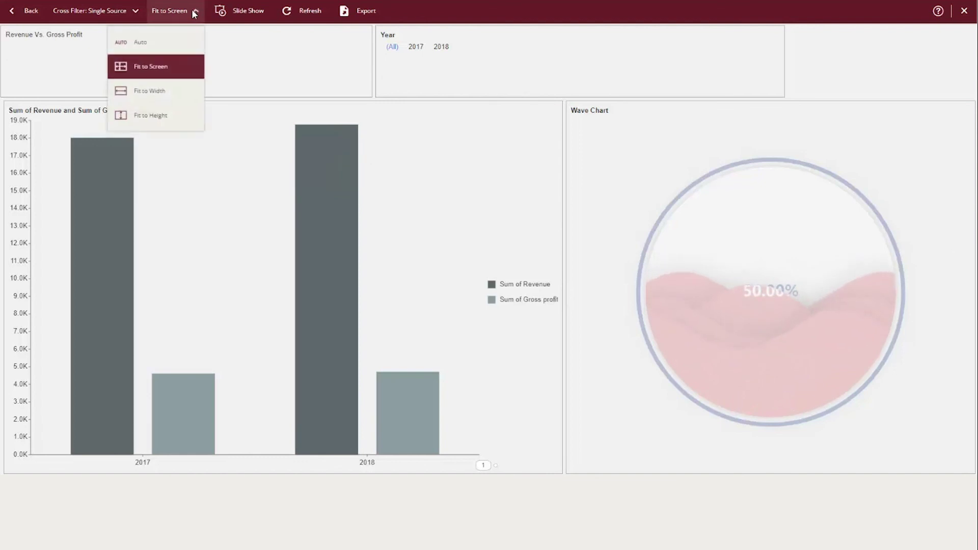
{"action": "left_click", "coordinate": [164, 98]}
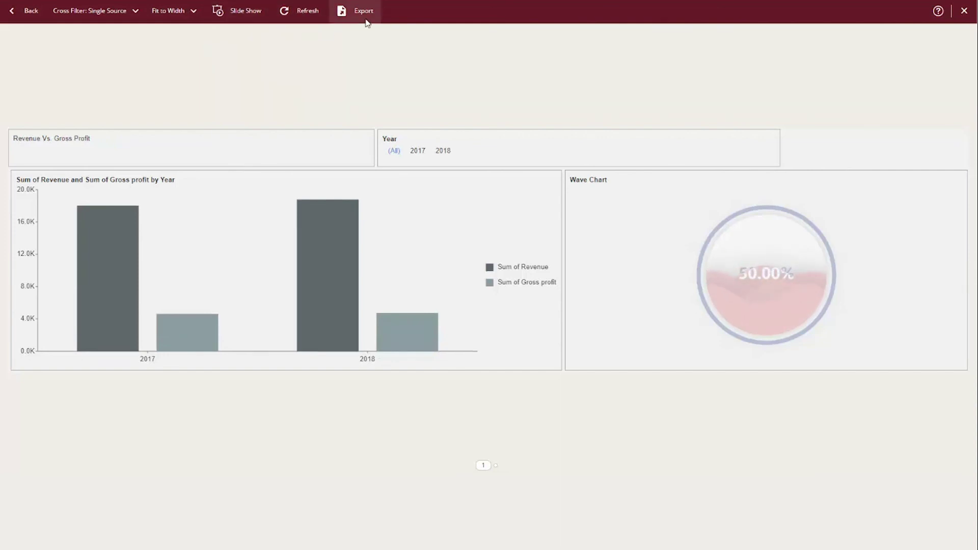
{"action": "left_click", "coordinate": [300, 11]}
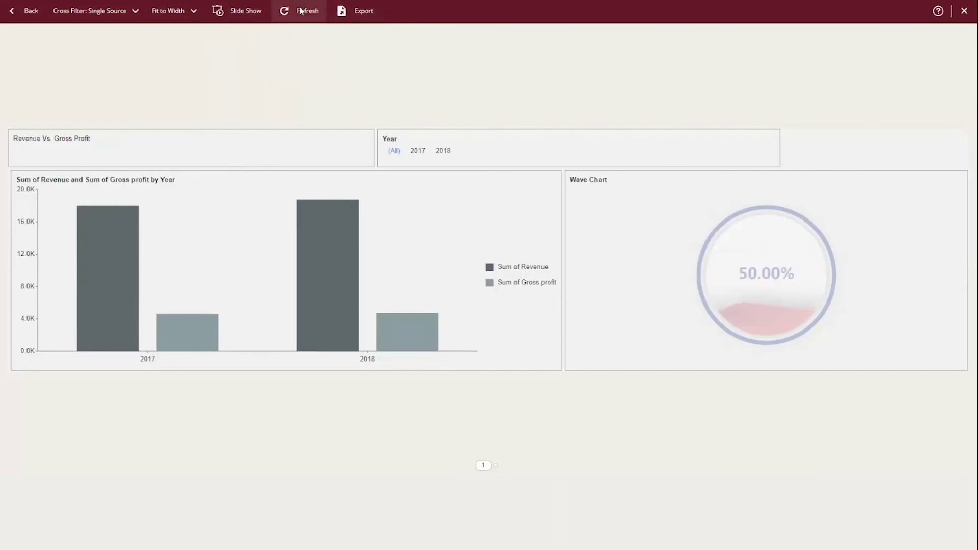
Export the dashboard page as a PNG Image.
{"action": "left_click", "coordinate": [356, 13]}
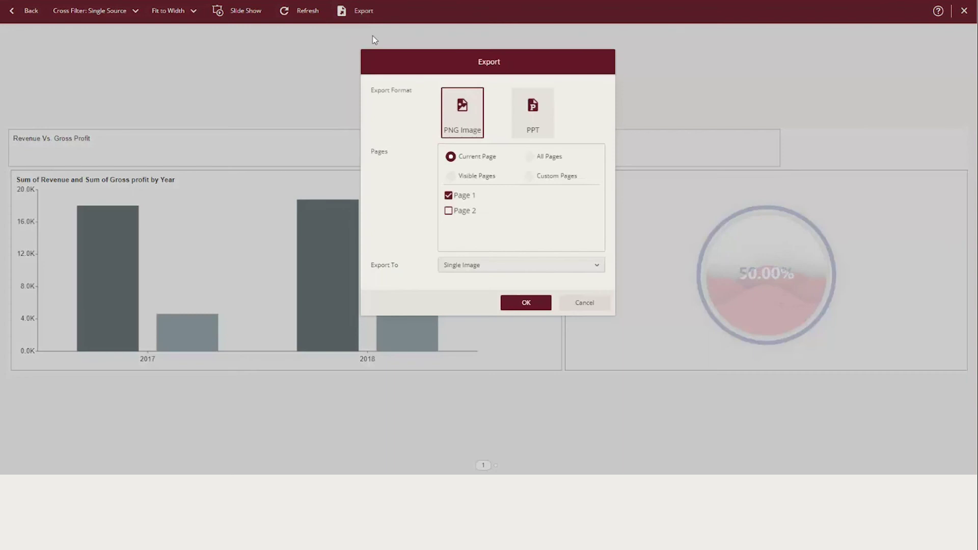
{"action": "left_click", "coordinate": [536, 118]}
{"action": "left_click", "coordinate": [466, 119]}
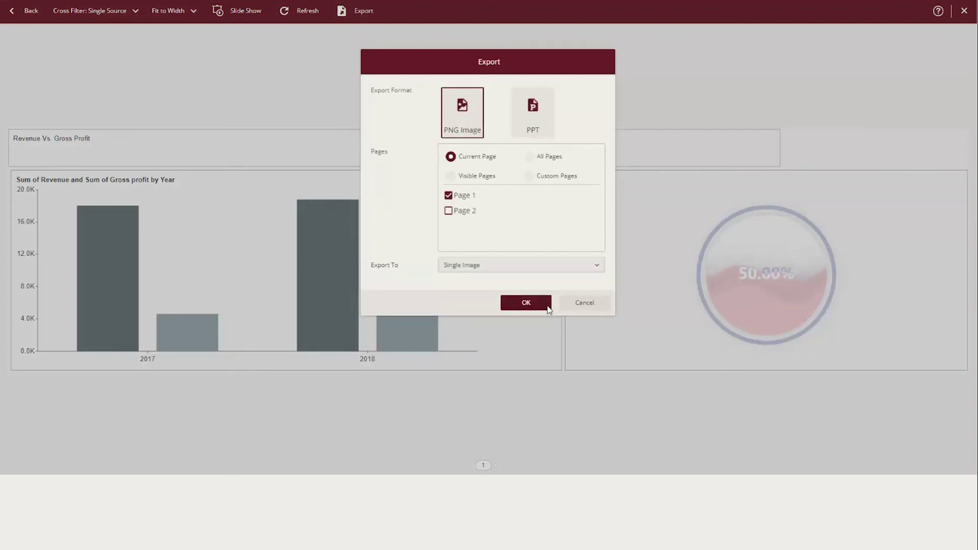
{"action": "left_click", "coordinate": [531, 301]}
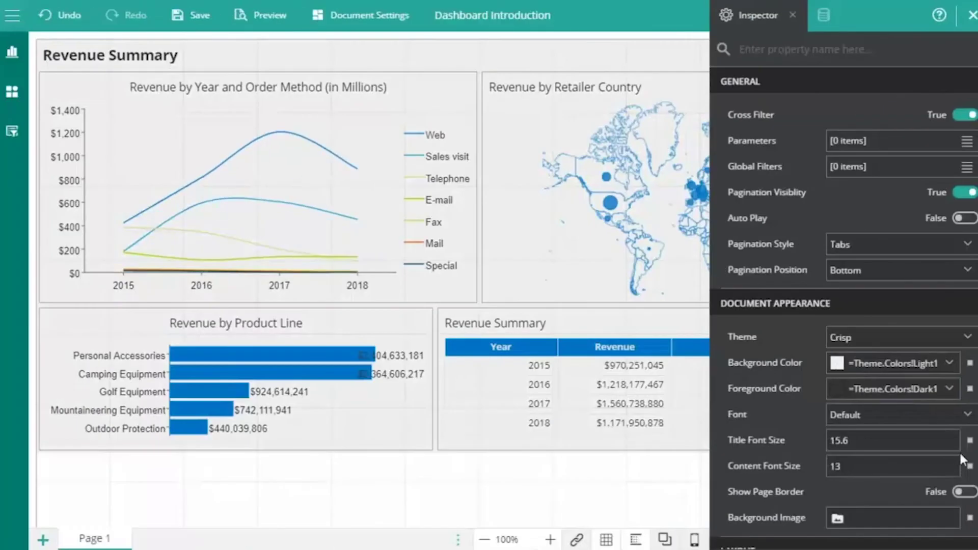
Set the dashboard background to dark Dark1 and the foreground colour to a light colour.
{"action": "left_click", "coordinate": [948, 363]}
{"action": "left_click", "coordinate": [788, 151]}
{"action": "left_click", "coordinate": [891, 334]}
{"action": "left_click", "coordinate": [950, 388]}
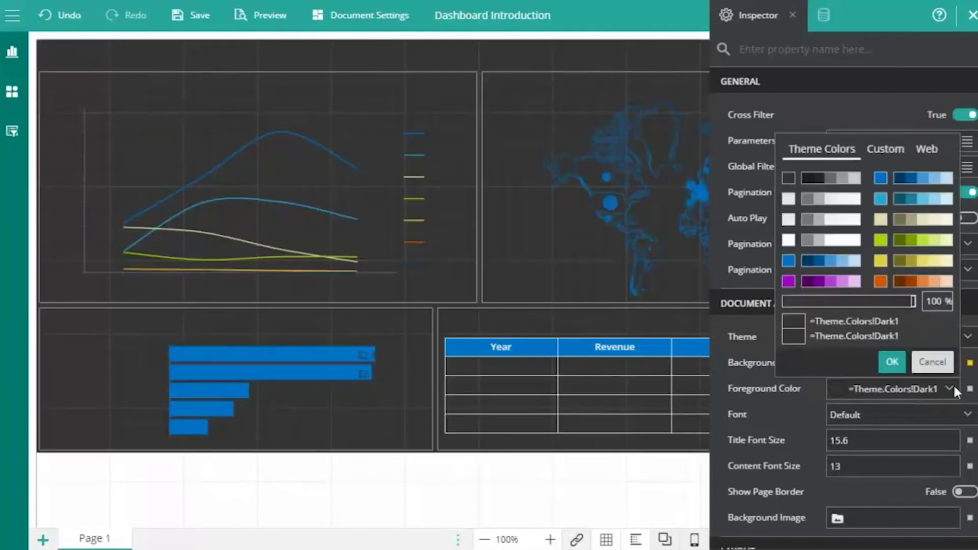
{"action": "left_click", "coordinate": [788, 242]}
{"action": "left_click", "coordinate": [892, 362]}
Give the Revenue by Retailer Country map pale yellow regional borders.
{"action": "left_click", "coordinate": [661, 246]}
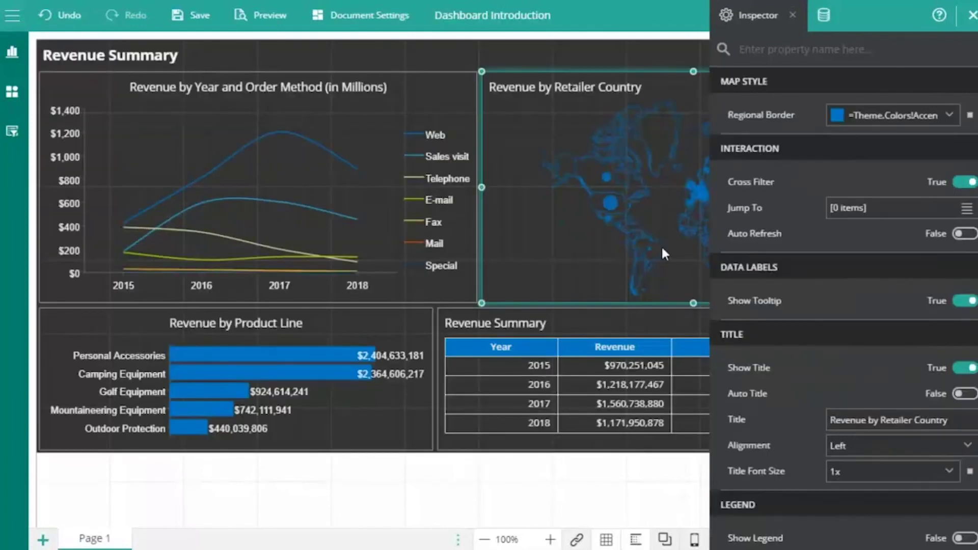
{"action": "left_click", "coordinate": [949, 116]}
{"action": "left_click", "coordinate": [946, 237]}
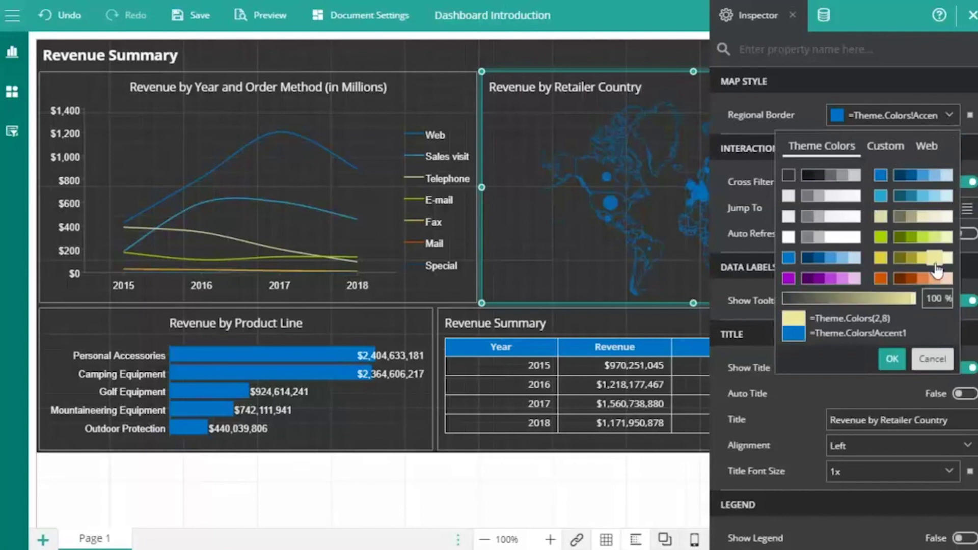
{"action": "left_click", "coordinate": [892, 358]}
{"action": "scroll", "coordinate": [909, 341], "scroll_direction": "down", "scroll_amount": 8}
{"action": "scroll", "coordinate": [908, 341], "scroll_direction": "down", "scroll_amount": 4}
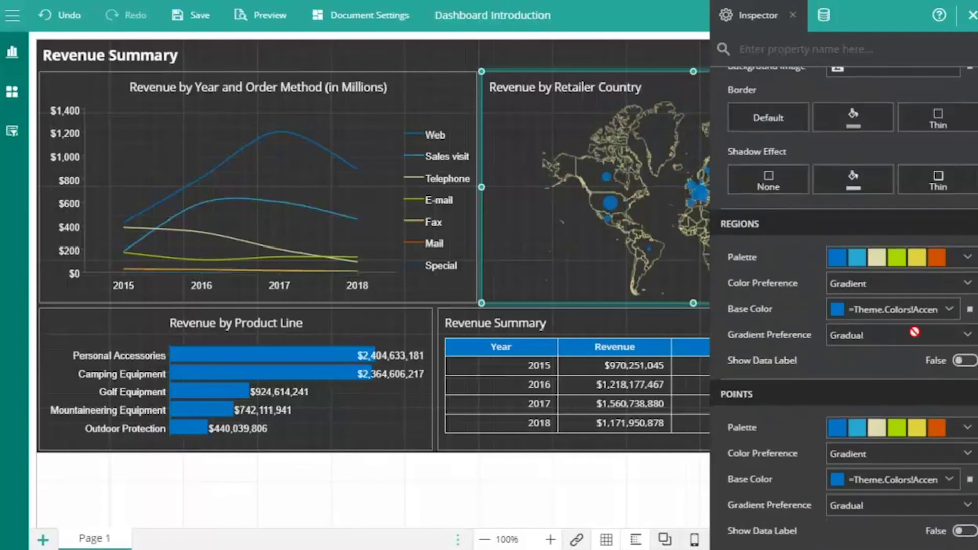